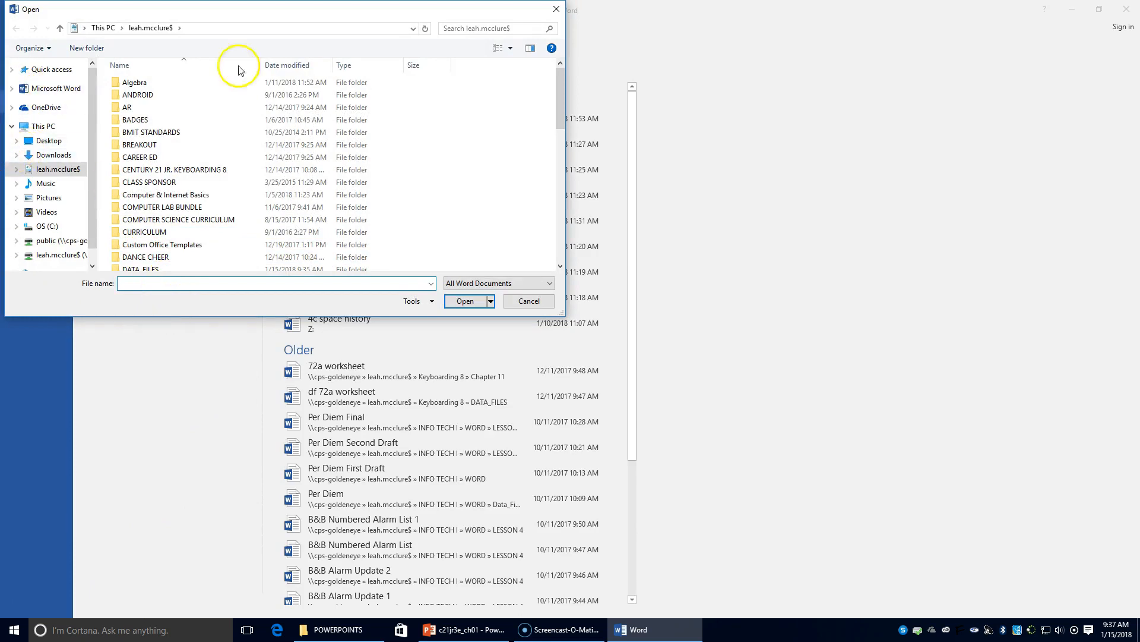
# Step: Open the df 6b moon document from the DATA_FILES folder and close the Document Recovery and Navigation panes
pyautogui.doubleClick(138, 269)
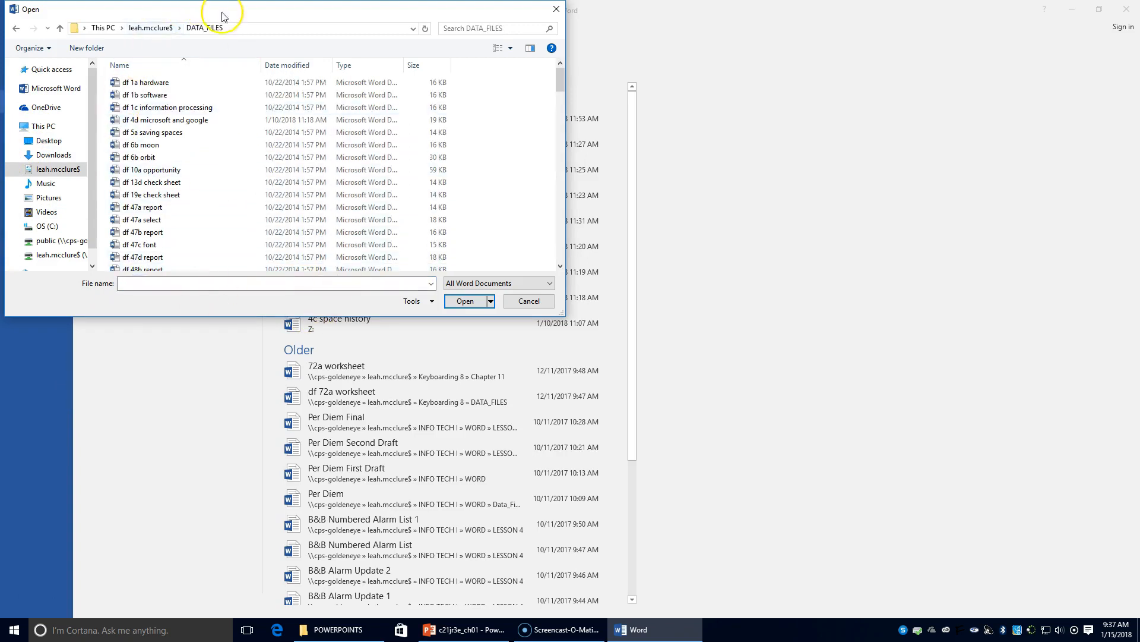
pyautogui.moveTo(561, 86); pyautogui.dragTo(555, 62)
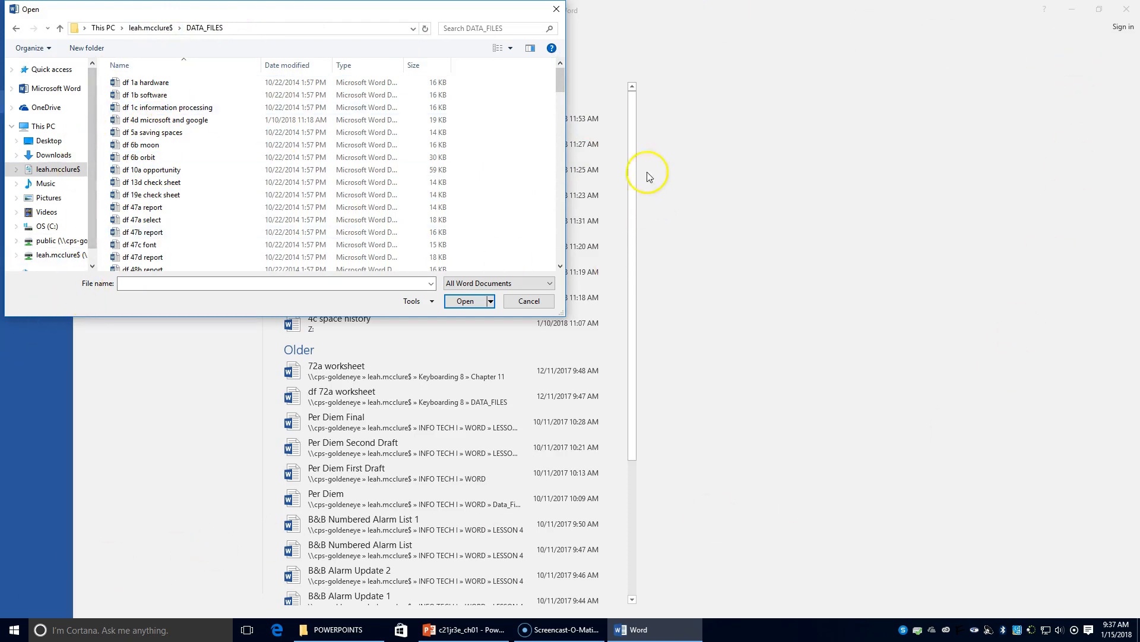
pyautogui.doubleClick(151, 145)
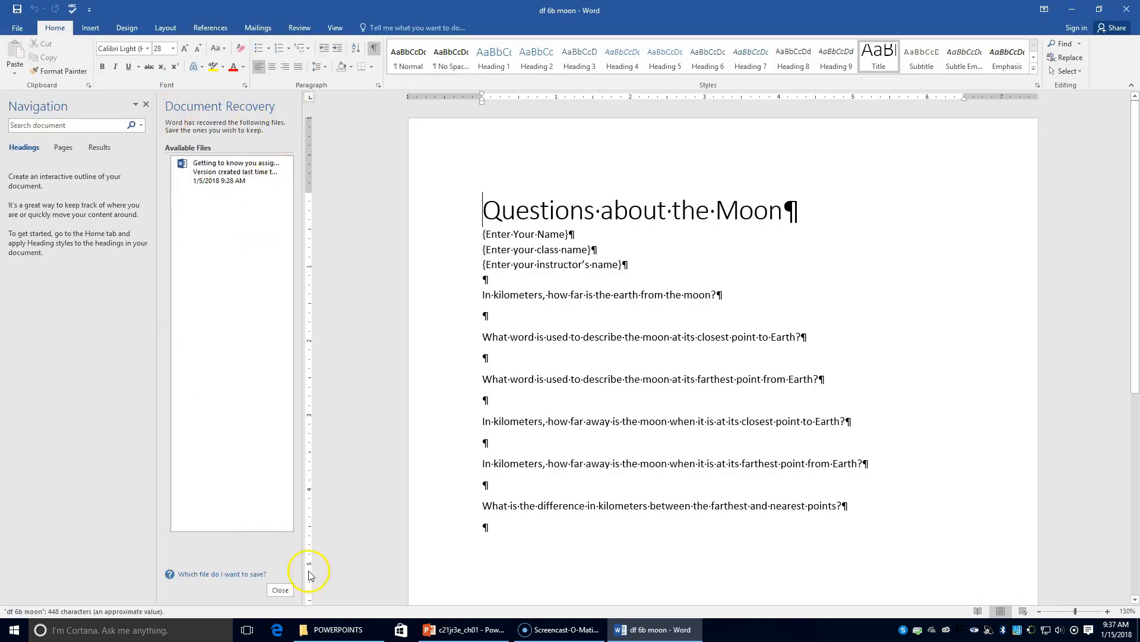
pyautogui.click(279, 590)
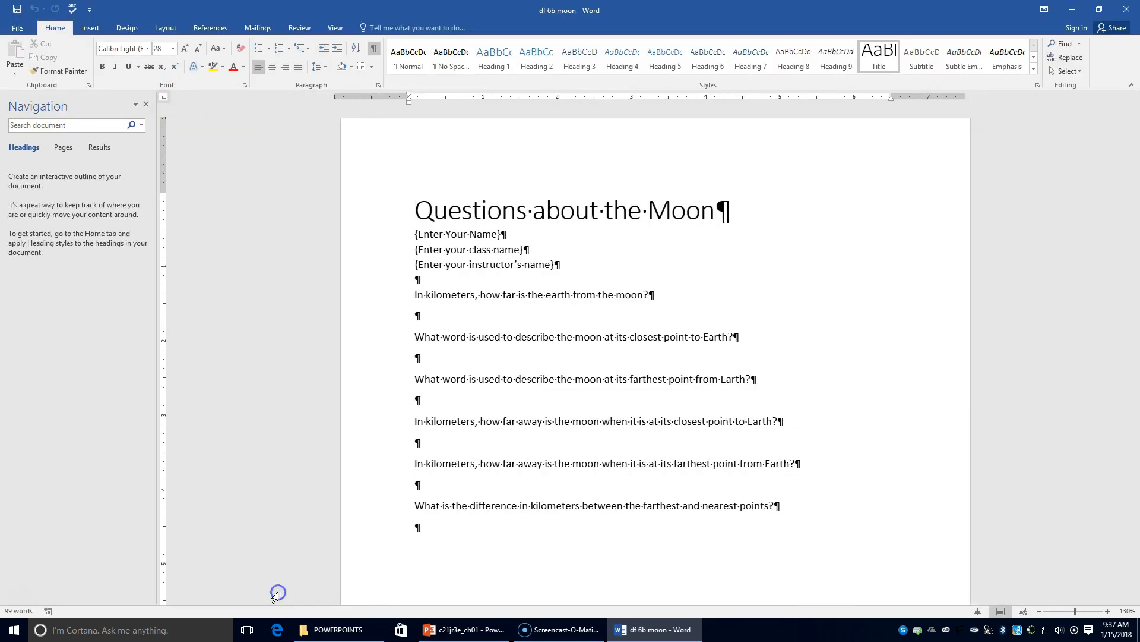
pyautogui.click(146, 105)
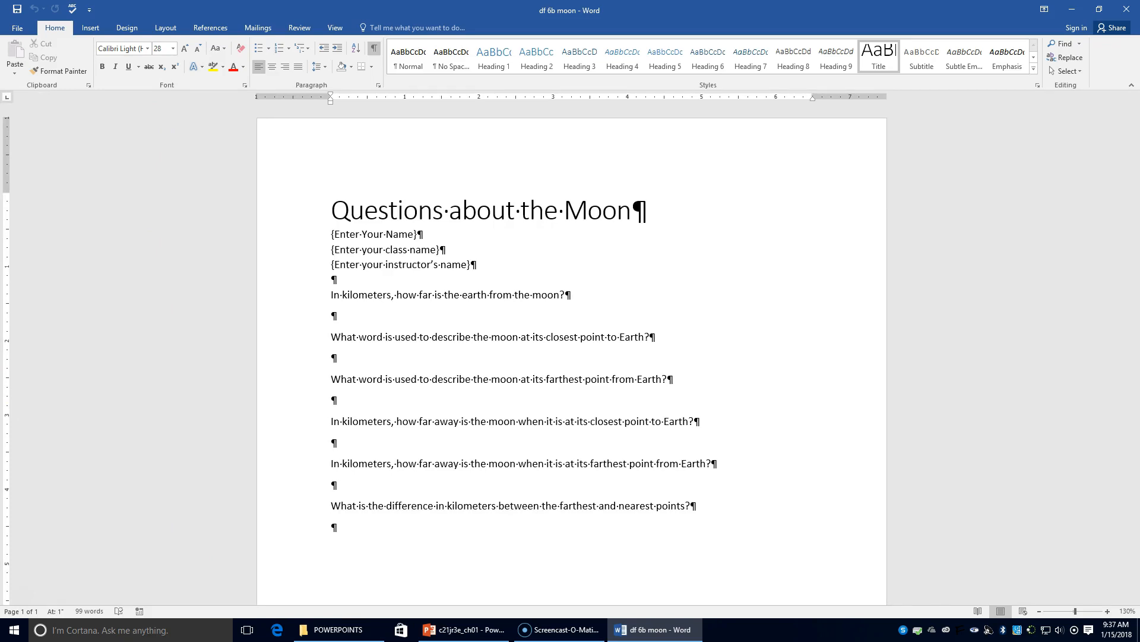
# Step: Save a copy of the document as 6b moon project in the Chapter 1 folder inside Keyboarding 8
pyautogui.click(17, 28)
pyautogui.click(37, 146)
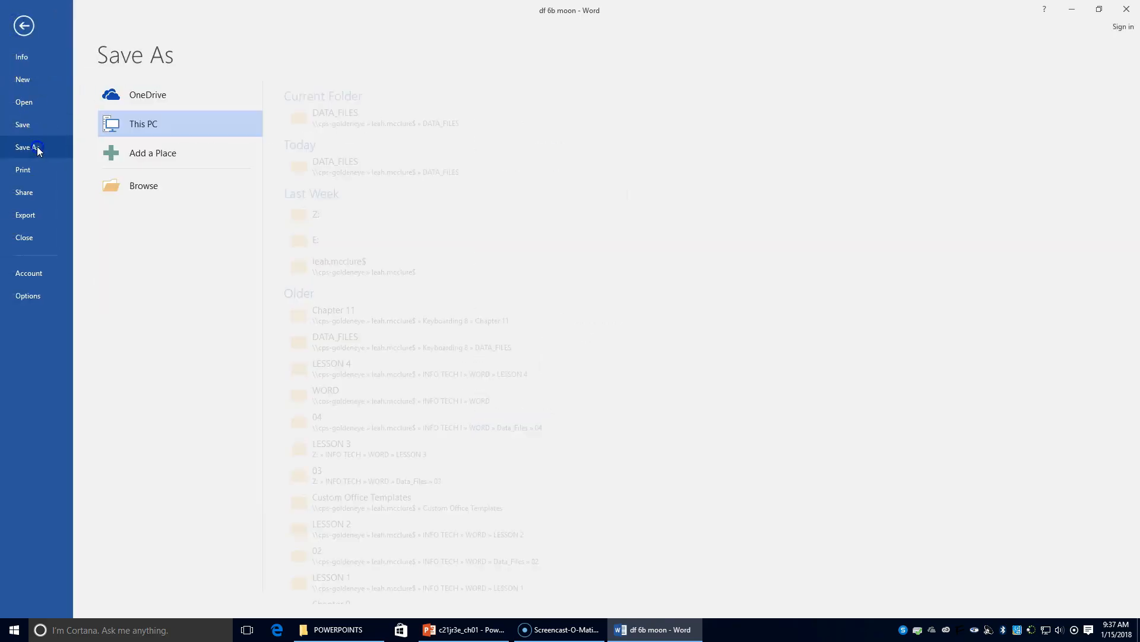
pyautogui.click(196, 185)
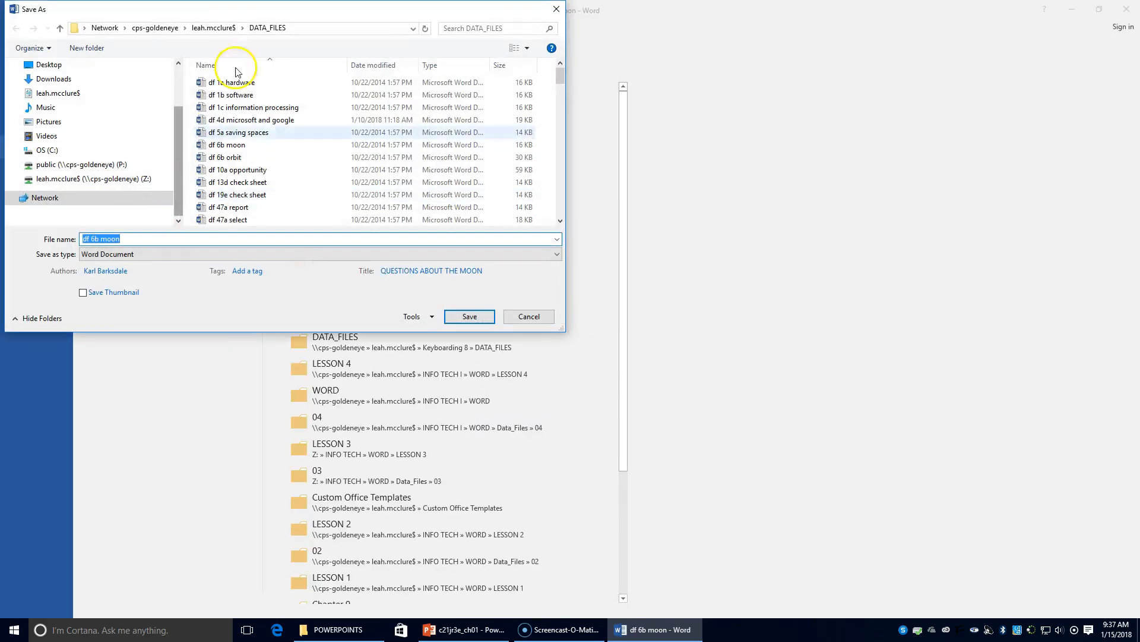
pyautogui.click(214, 27)
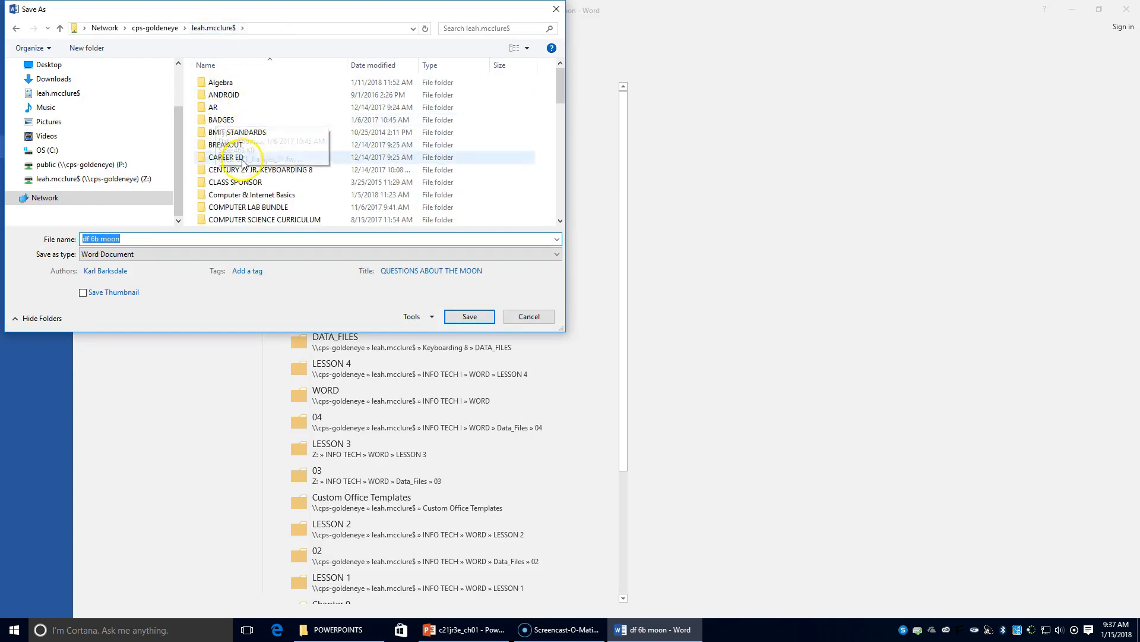
pyautogui.scroll(-4, 241, 162)
pyautogui.doubleClick(240, 220)
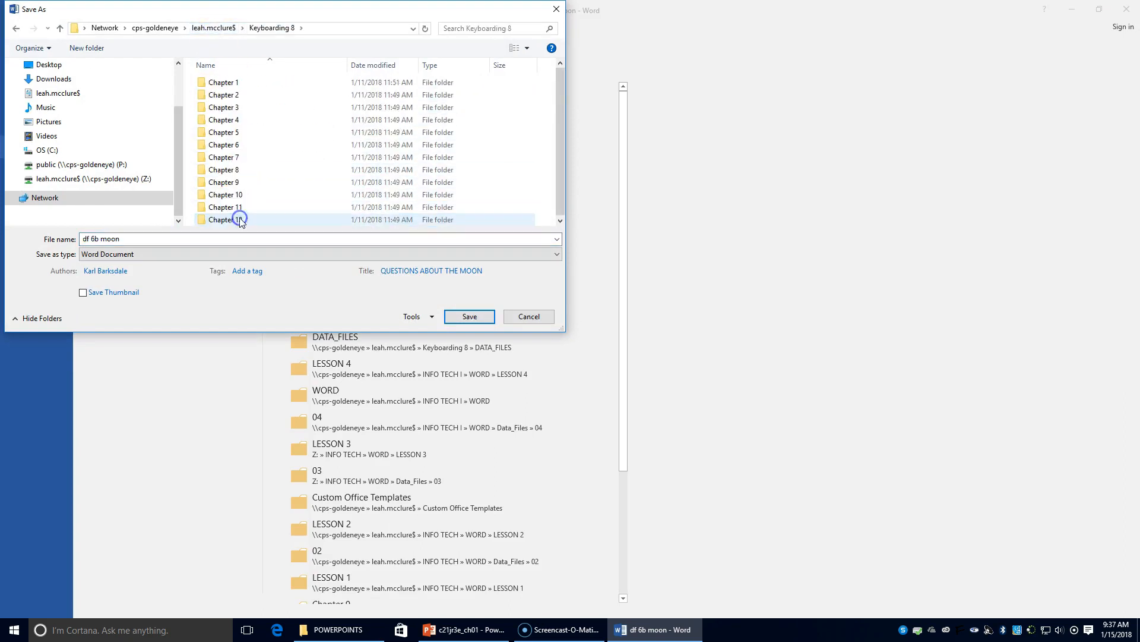
pyautogui.doubleClick(225, 83)
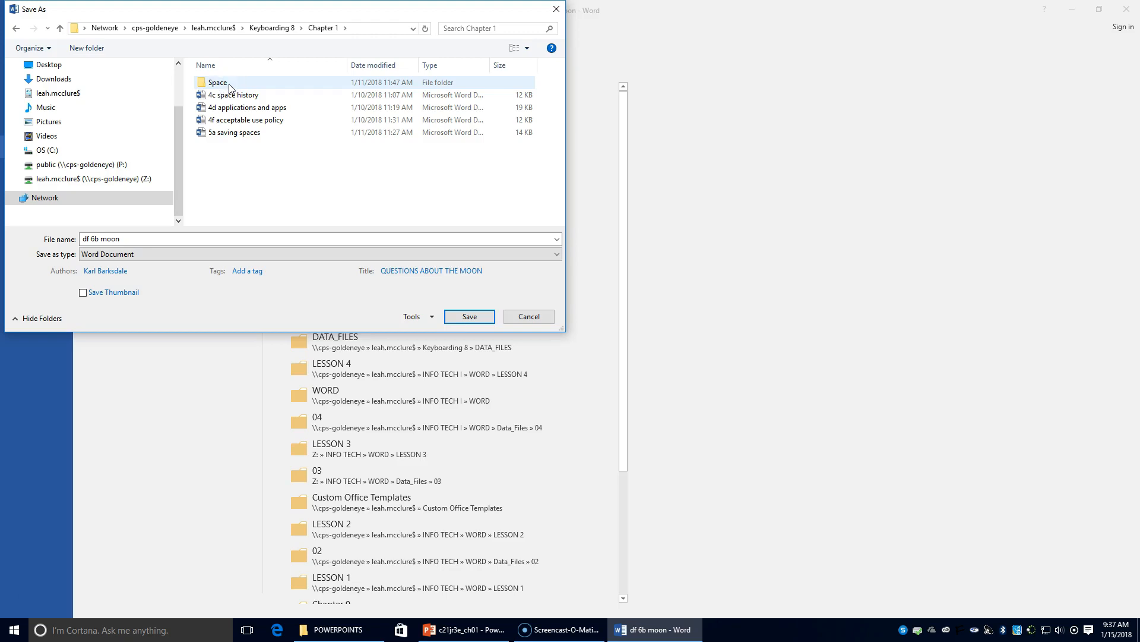
pyautogui.doubleClick(90, 239)
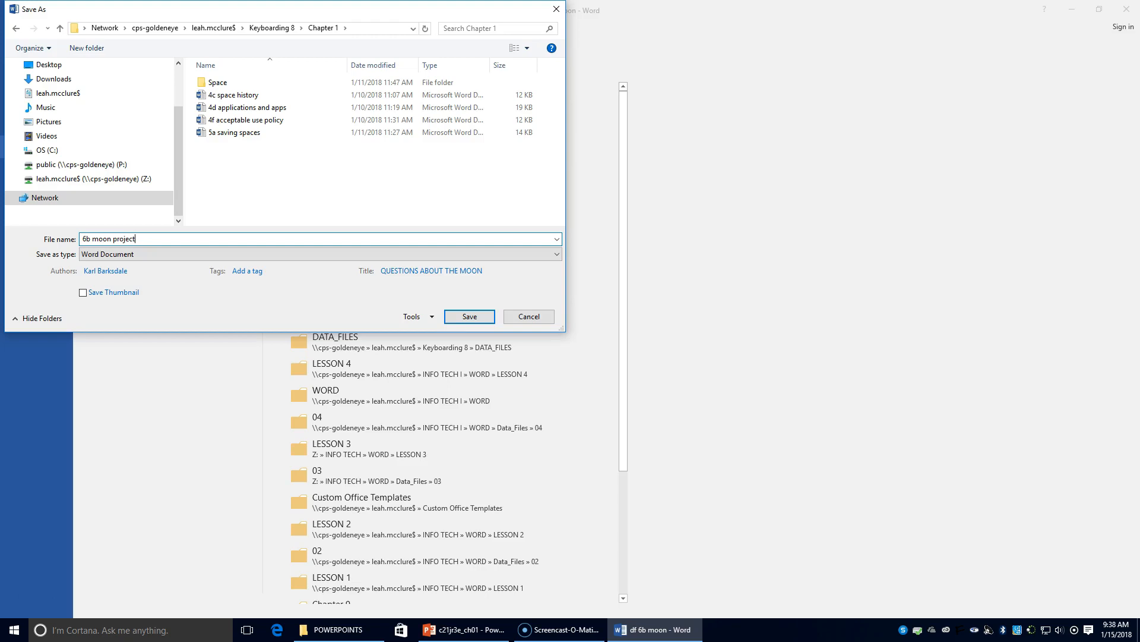
pyautogui.press('Return')
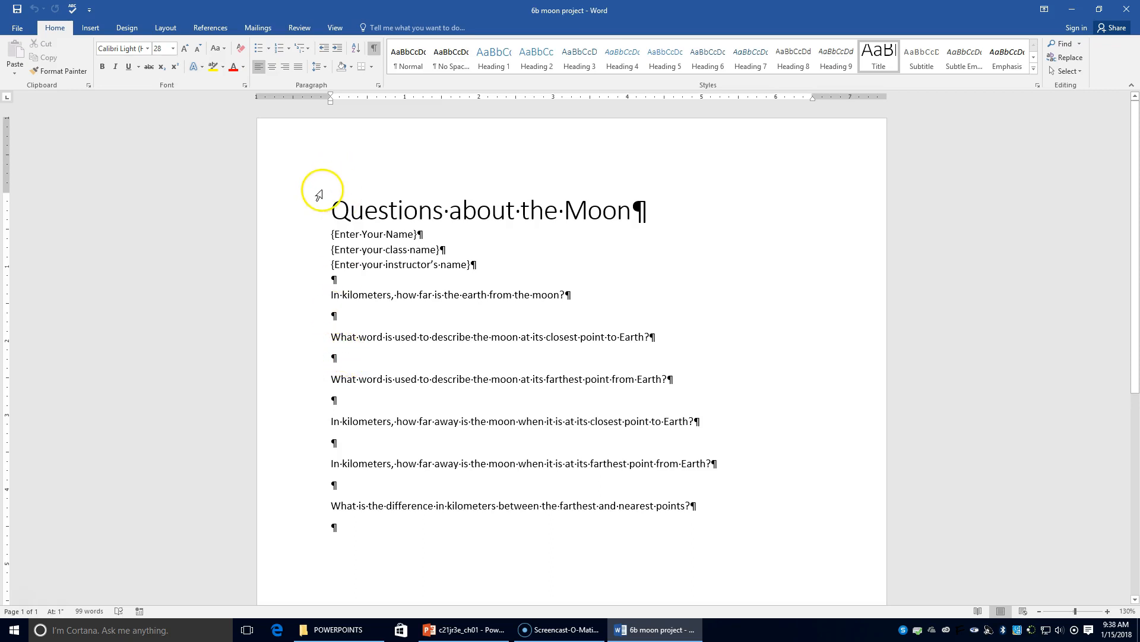
# Step: Replace the three placeholder lines under the title with the writer's name, the class name Keyboarding 8 and the instructor's name
pyautogui.moveTo(328, 233); pyautogui.dragTo(418, 238)
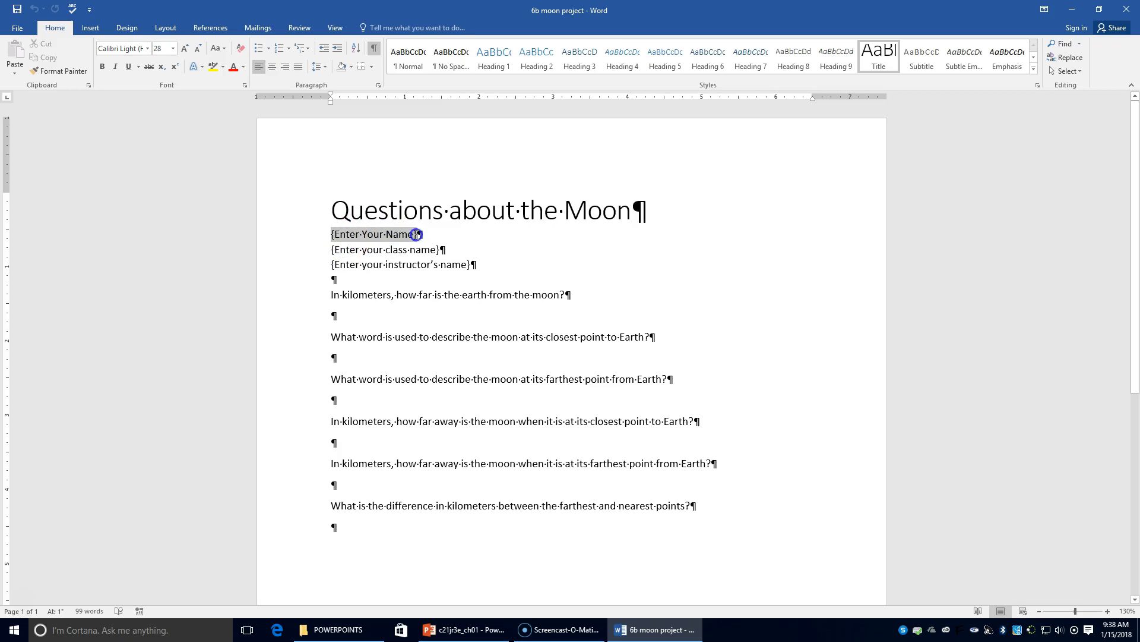
pyautogui.moveTo(437, 631)
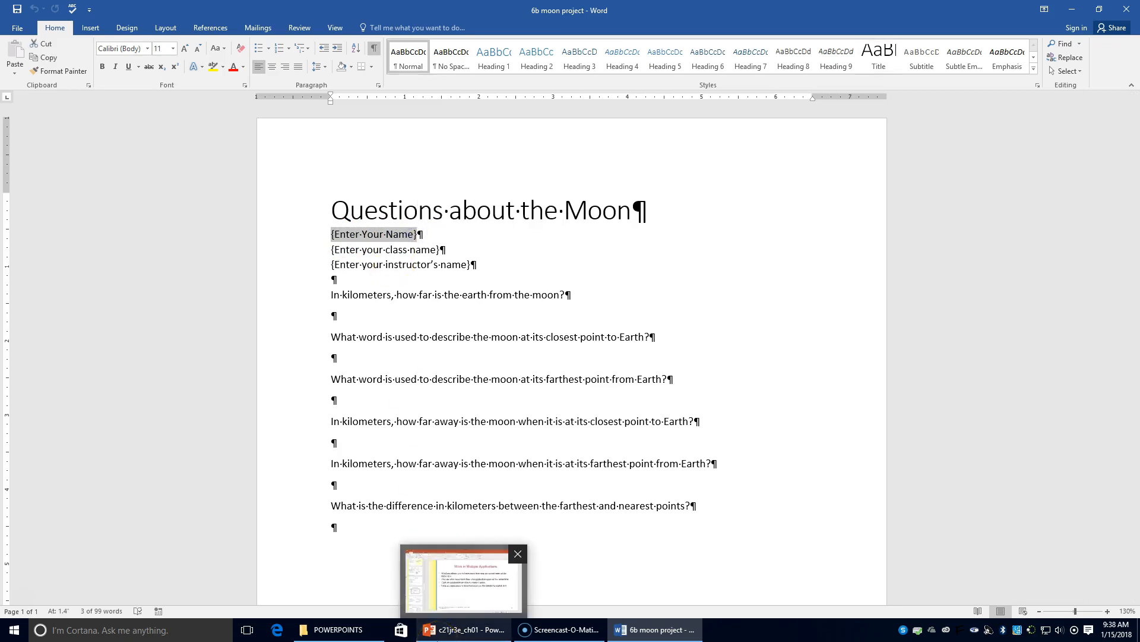
pyautogui.write('Mrs.·Pankoke')
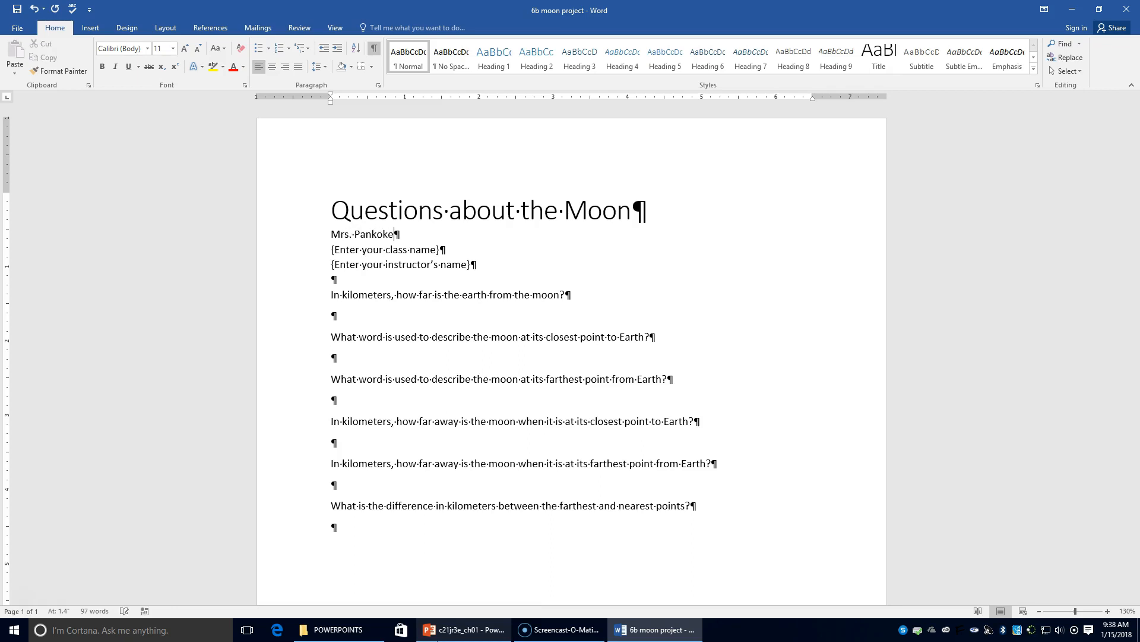
pyautogui.moveTo(325, 252); pyautogui.dragTo(445, 252)
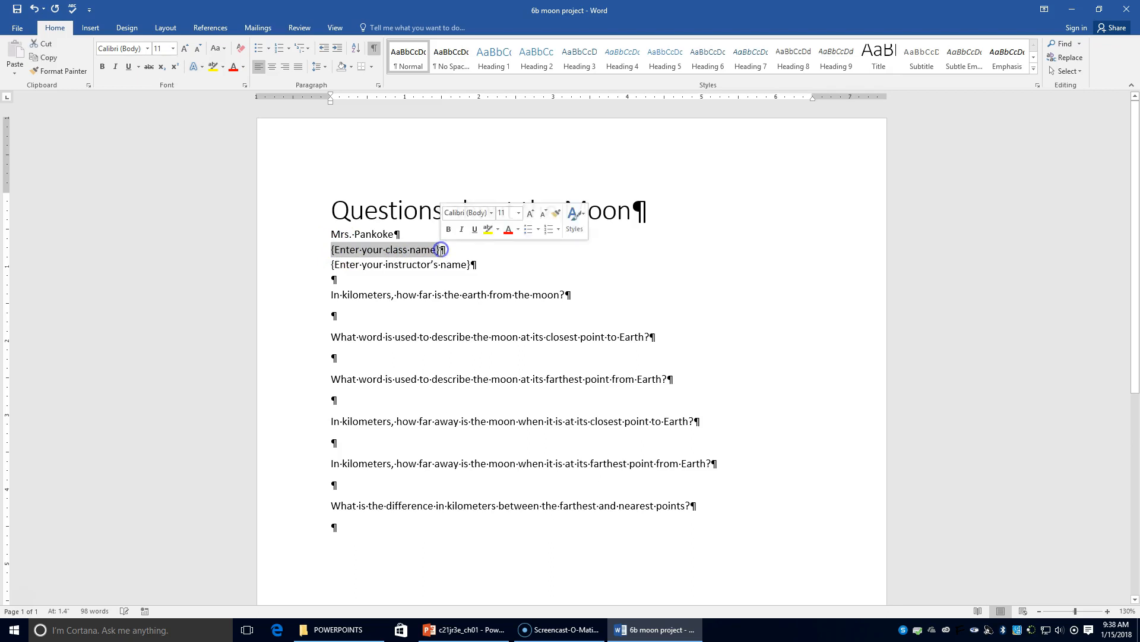
pyautogui.write('Keyboarding 8')
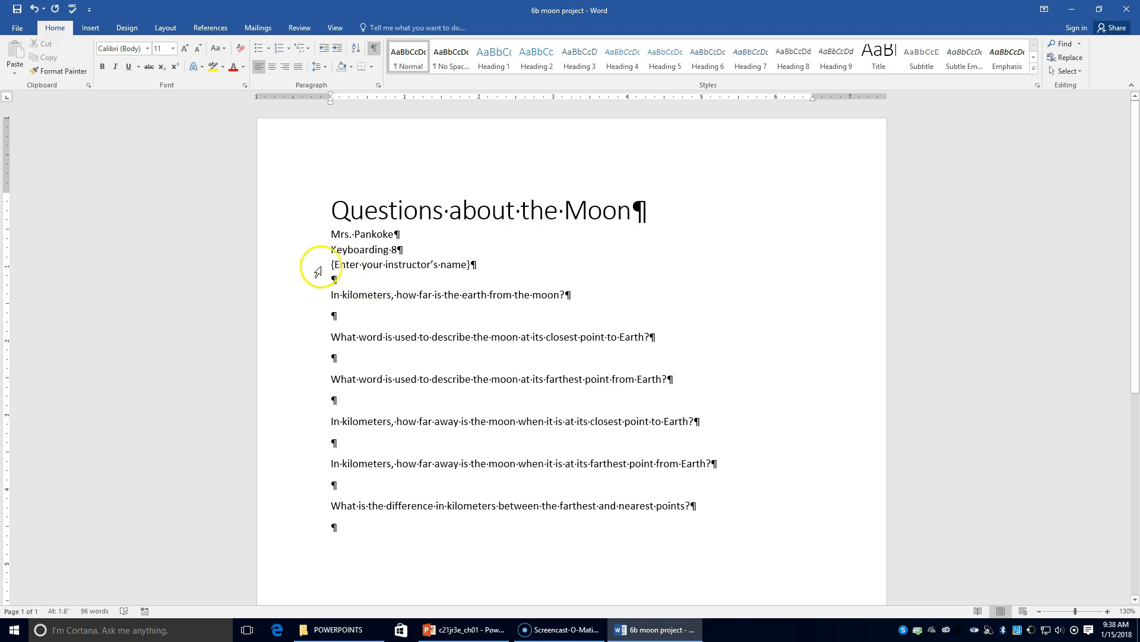
pyautogui.moveTo(328, 264); pyautogui.dragTo(470, 263)
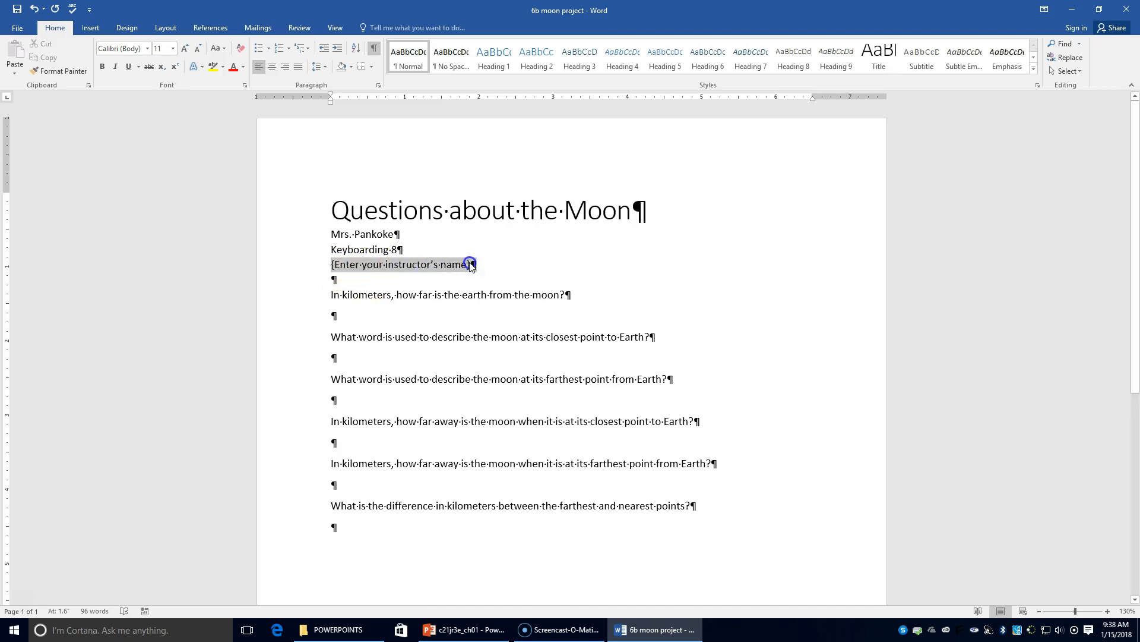
pyautogui.write('Mrs. p')
pyautogui.press('BackSpace')
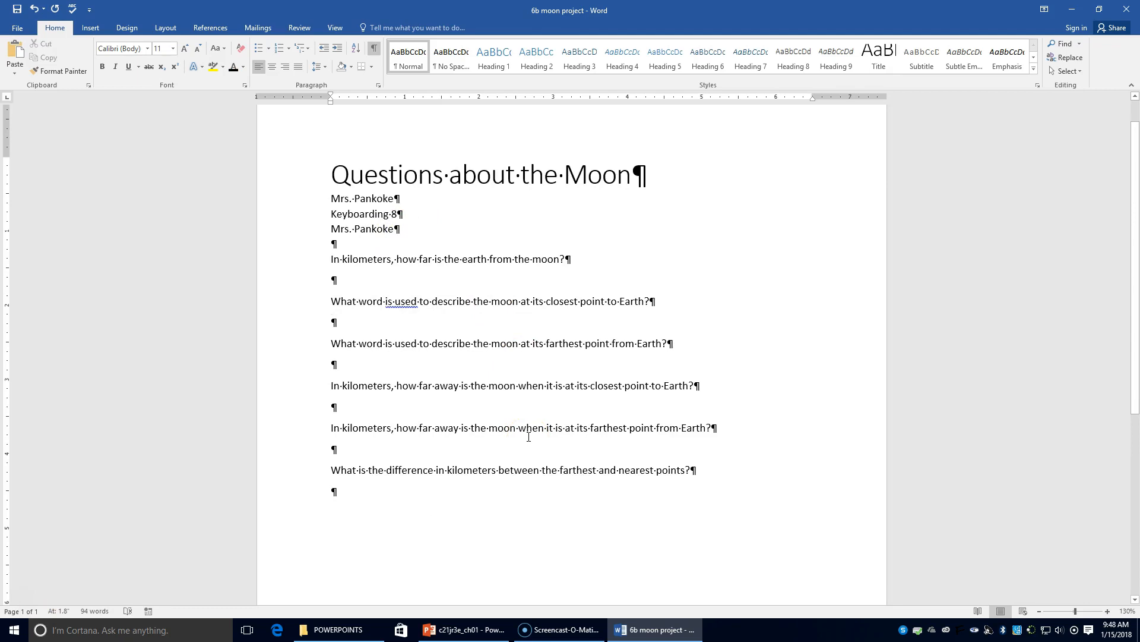
pyautogui.click(511, 433)
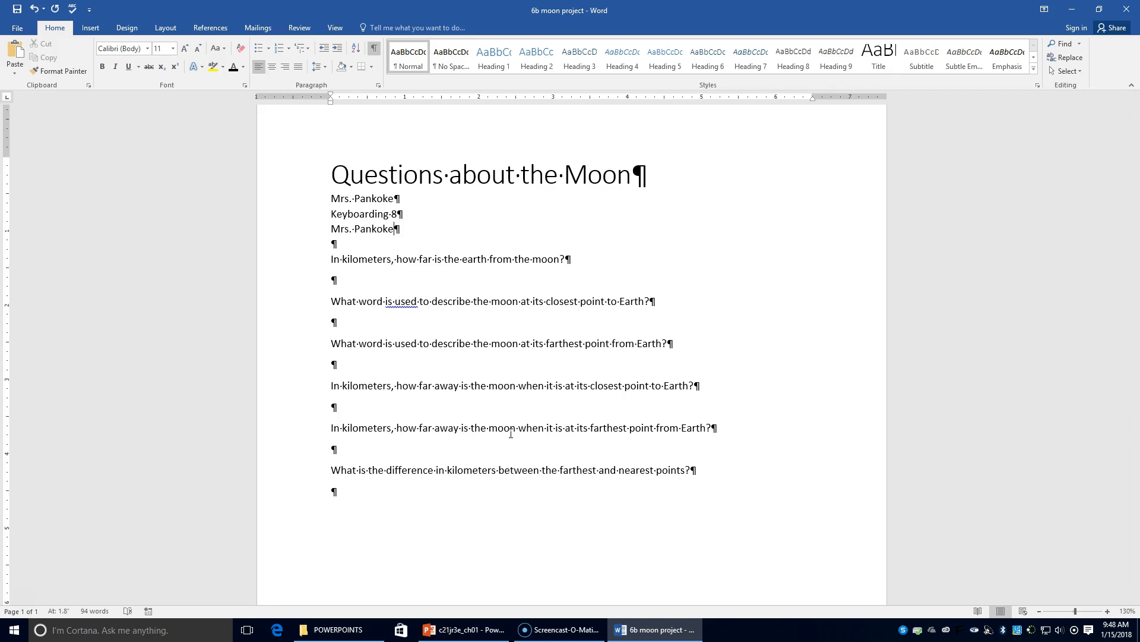
pyautogui.click(185, 629)
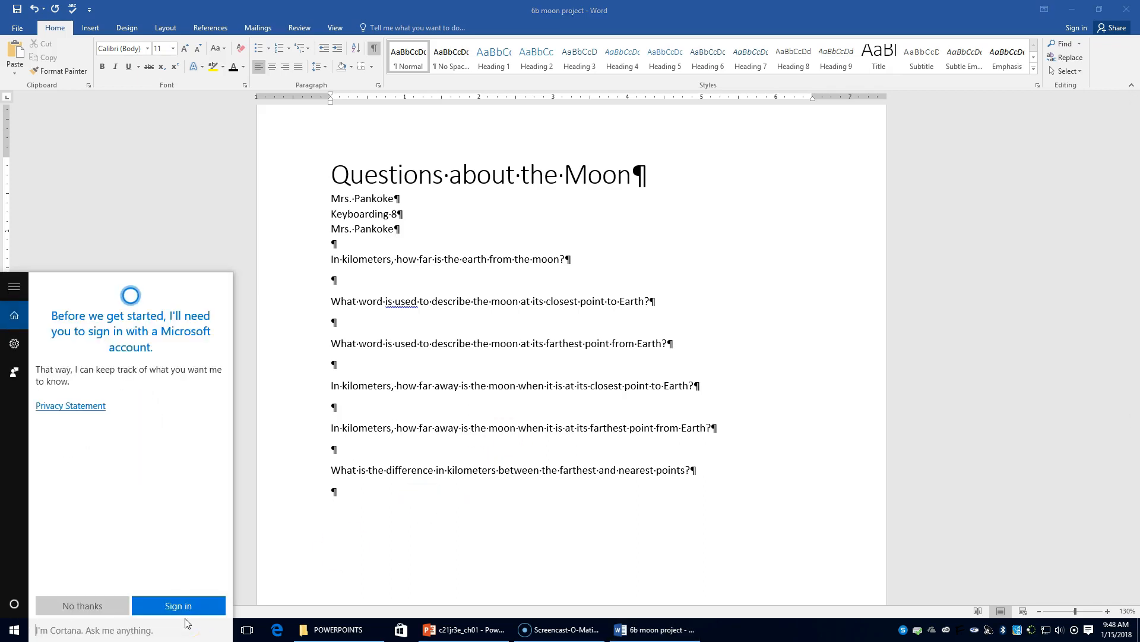
pyautogui.click(356, 630)
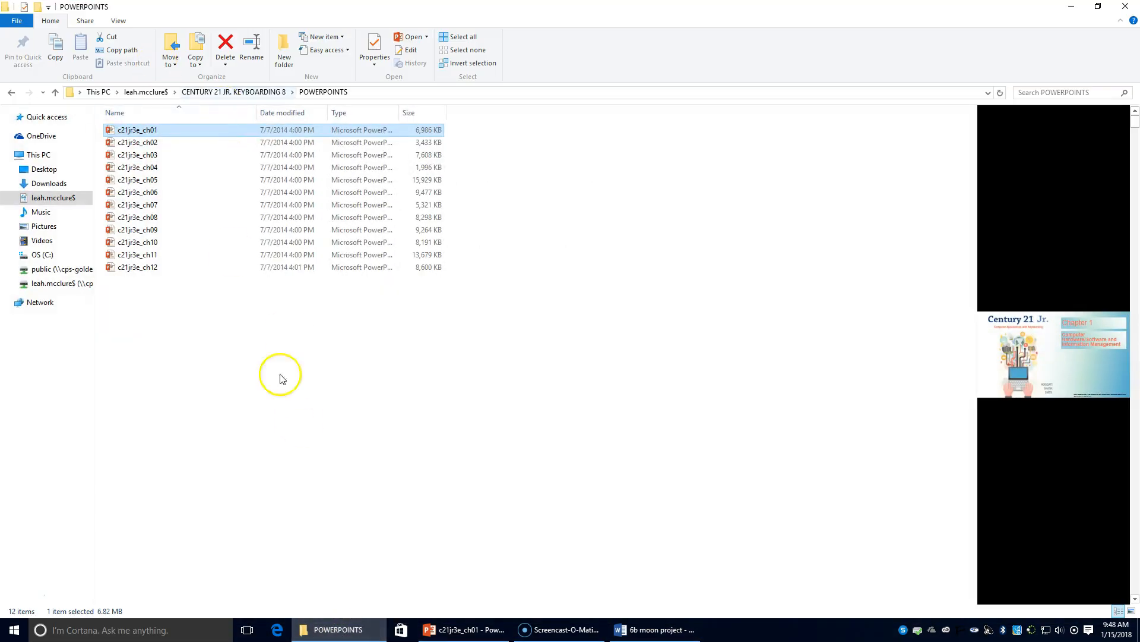
pyautogui.click(1071, 7)
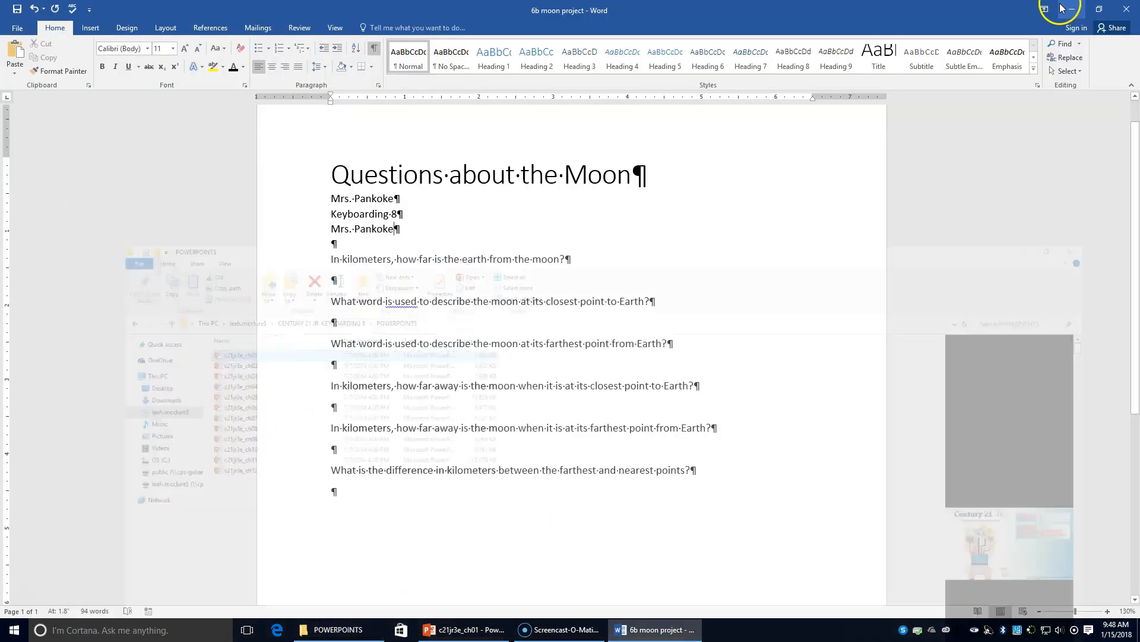
# Step: Open the df 6b orbit document from the DATA_FILES folder
pyautogui.click(18, 27)
pyautogui.click(30, 101)
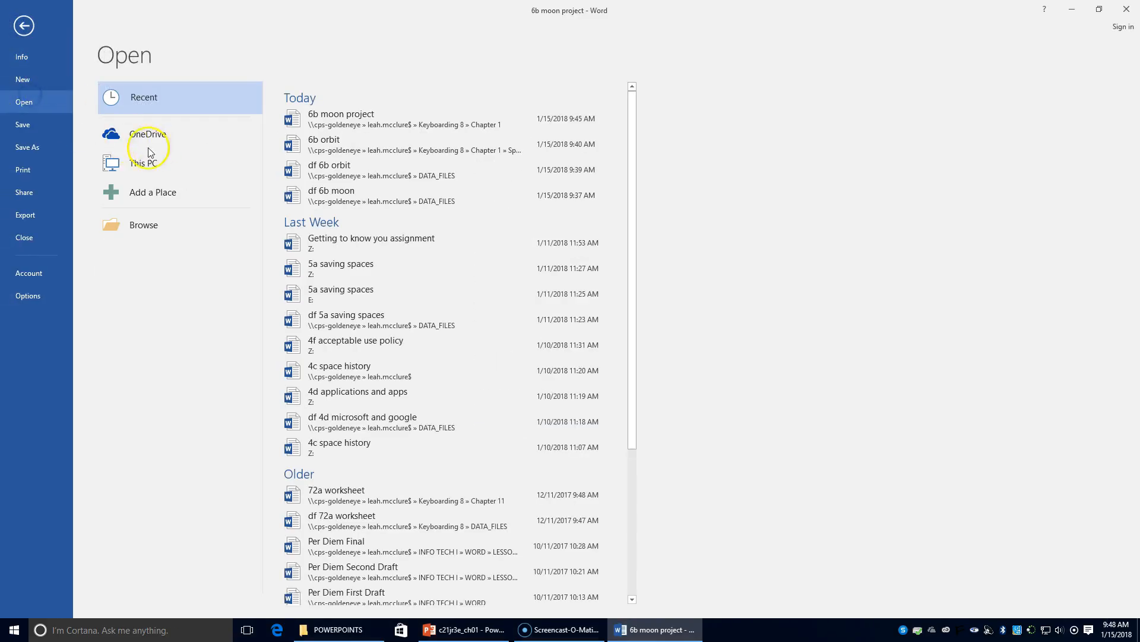
pyautogui.click(116, 229)
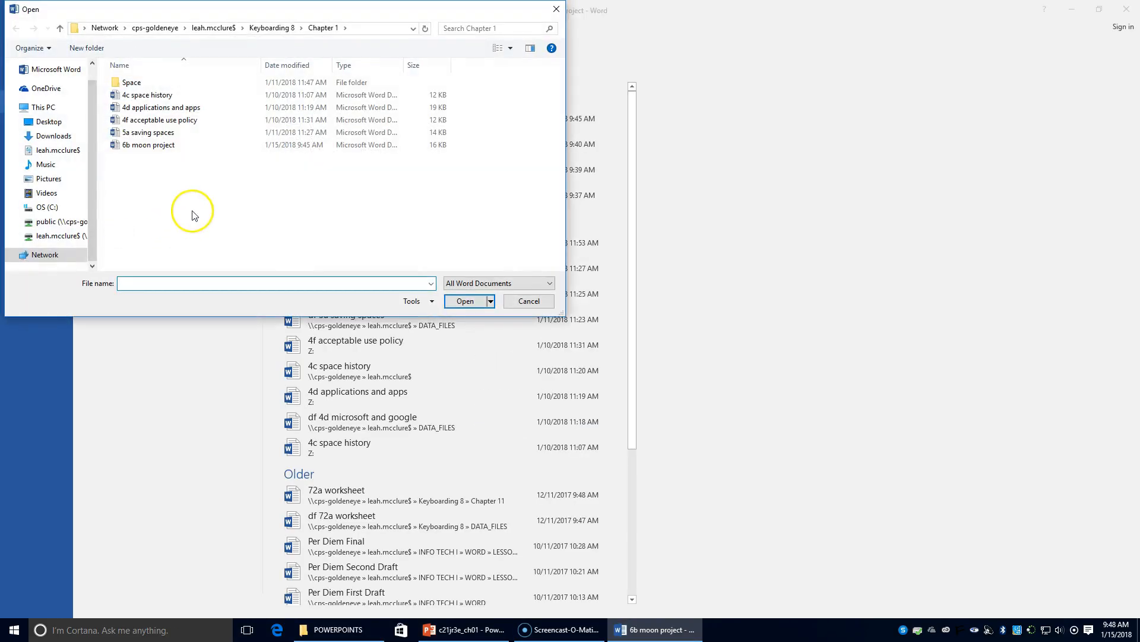
pyautogui.click(218, 27)
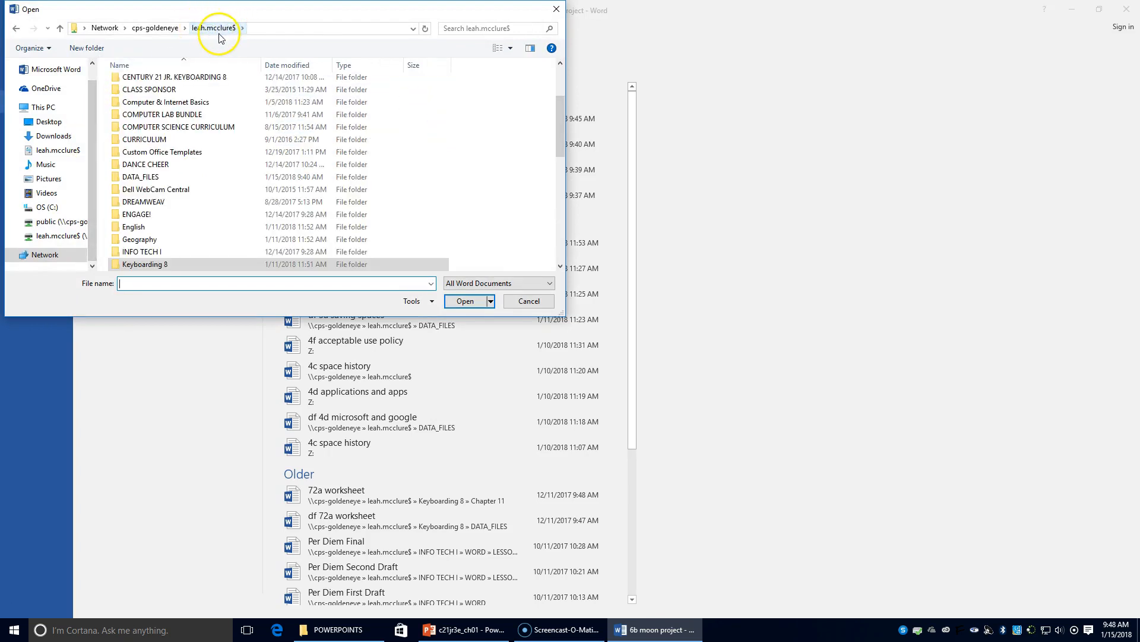
pyautogui.click(144, 179)
pyautogui.doubleClick(144, 179)
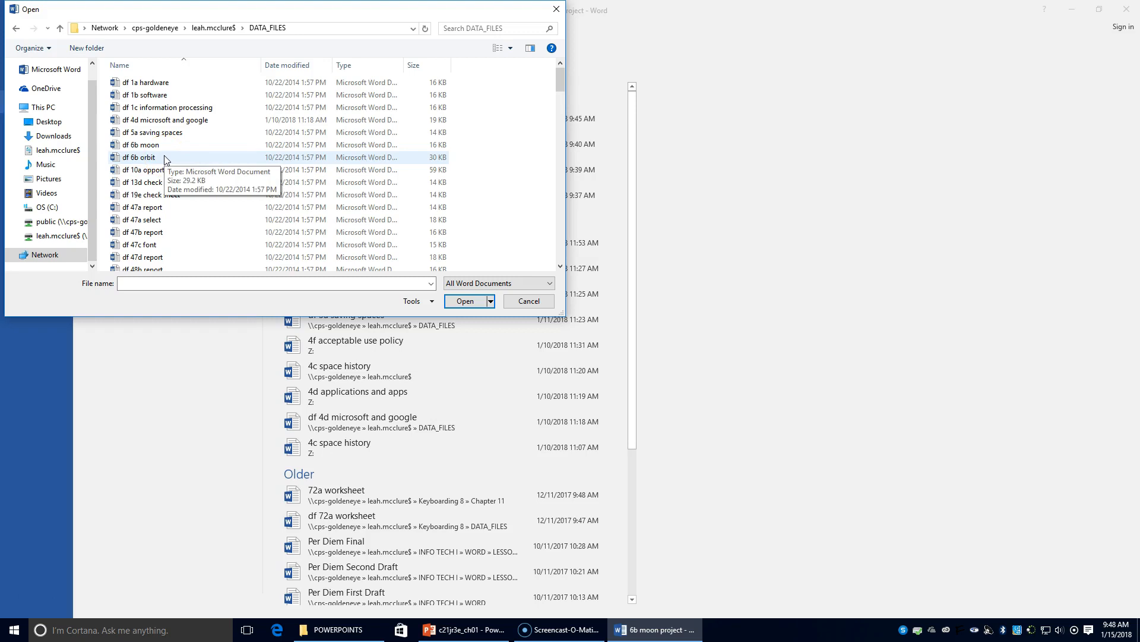
pyautogui.doubleClick(165, 158)
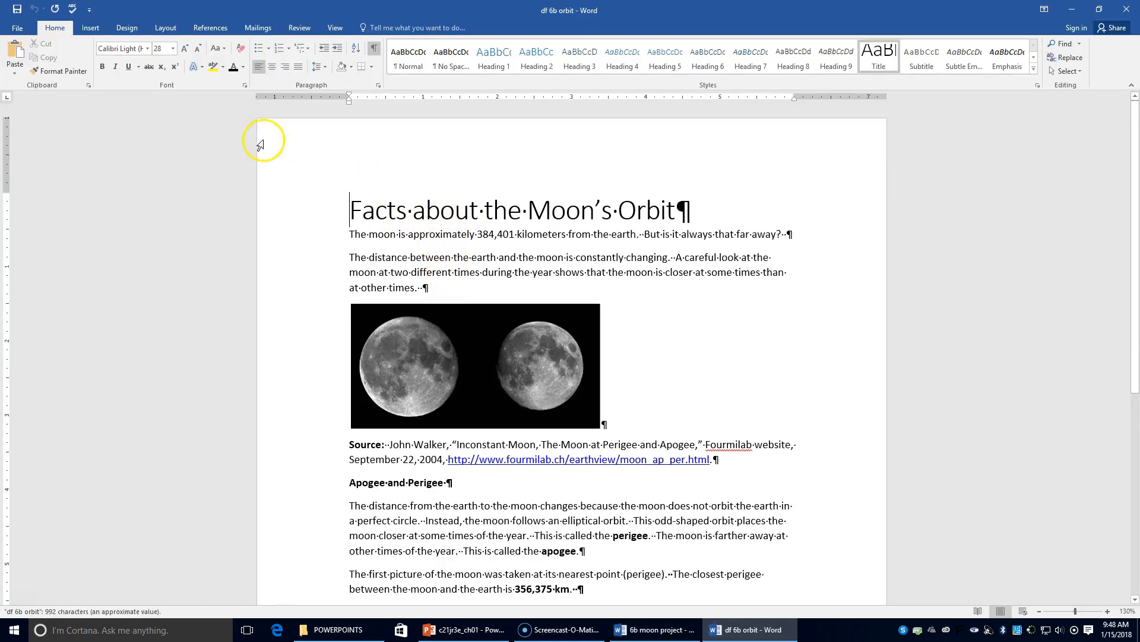
# Step: Start saving a copy of the orbit document and browse to the Moon folder under Keyboarding 8, Chapter 1, Space
pyautogui.click(19, 28)
pyautogui.click(46, 149)
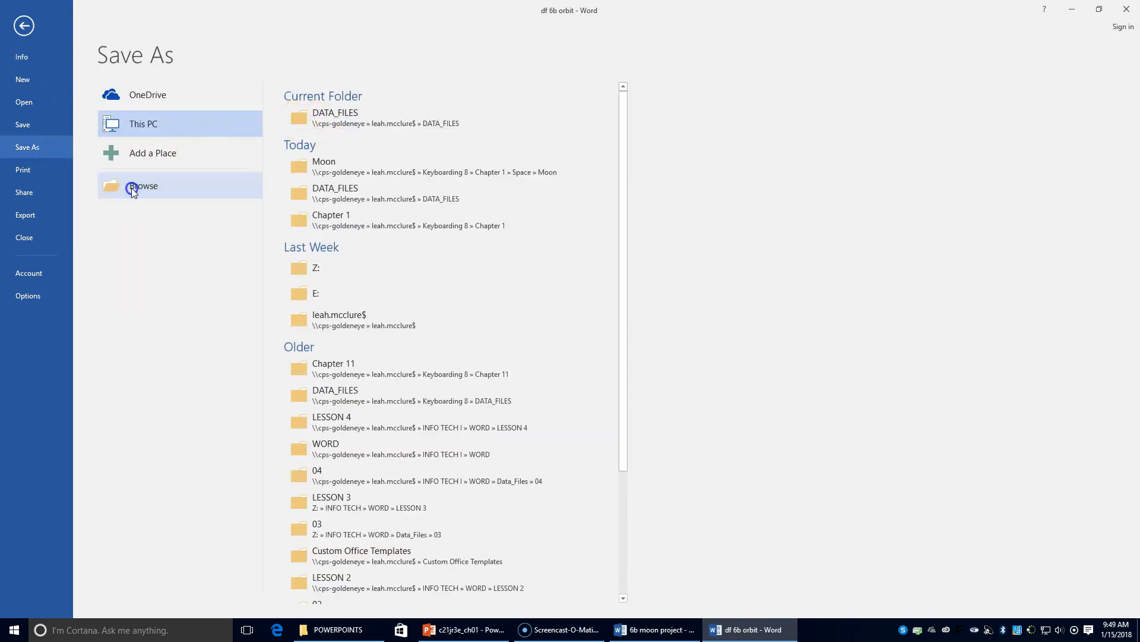
pyautogui.click(132, 187)
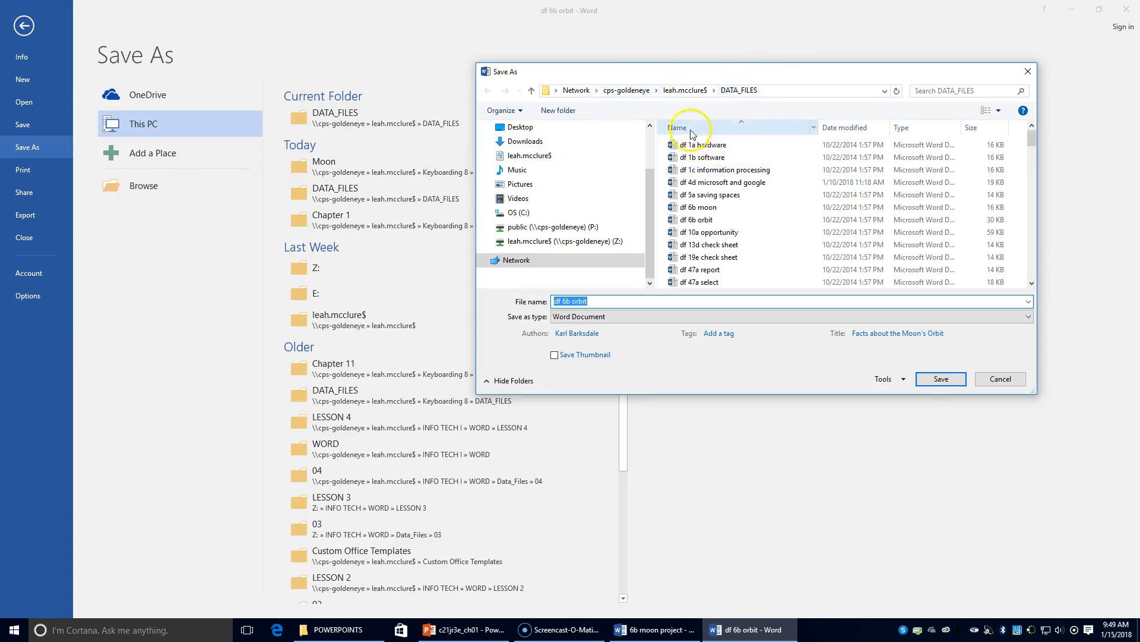
pyautogui.click(684, 90)
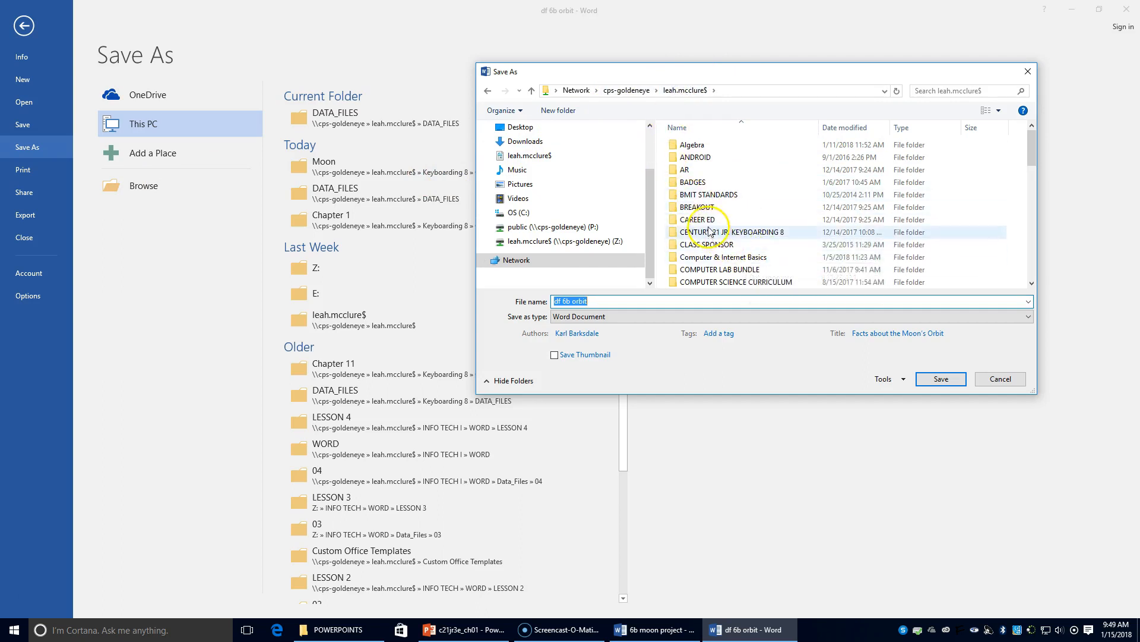
pyautogui.scroll(-6, 701, 238)
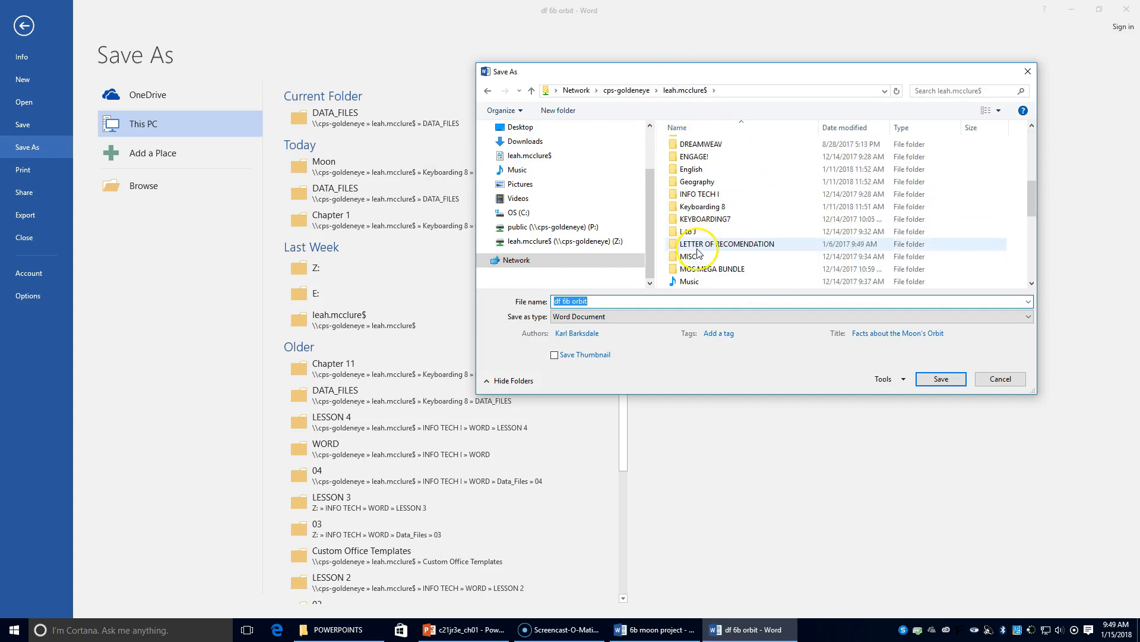
pyautogui.click(707, 207)
pyautogui.doubleClick(707, 207)
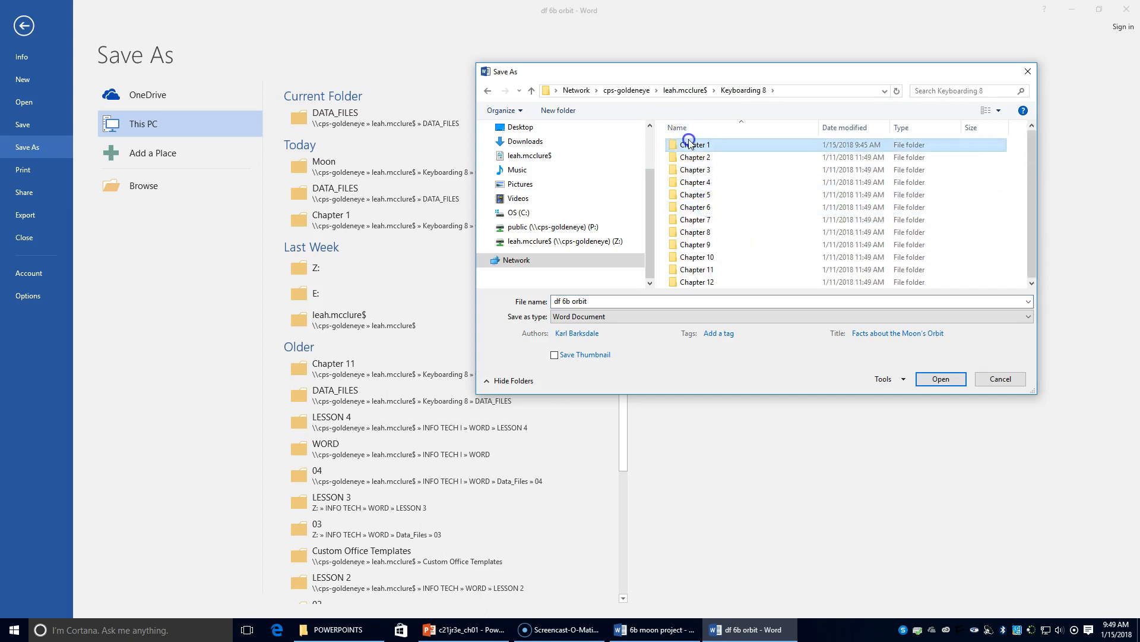
pyautogui.doubleClick(686, 145)
pyautogui.click(687, 145)
pyautogui.doubleClick(688, 145)
pyautogui.doubleClick(688, 144)
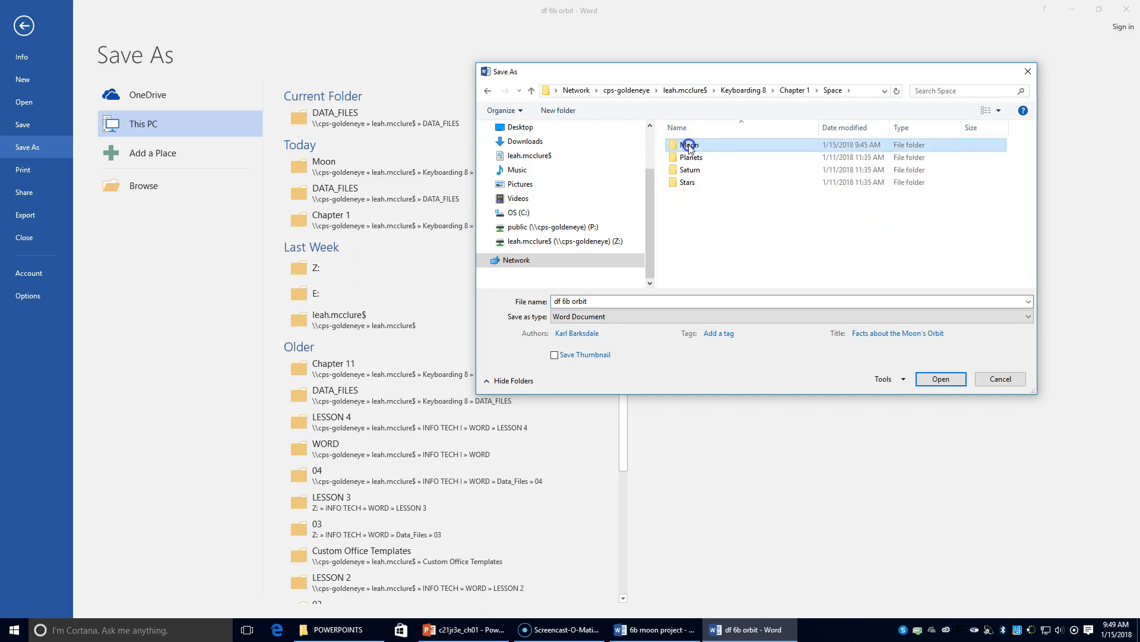
# Step: Name the copy 6b orbit and save it in the Moon folder, replacing the existing file
pyautogui.click(690, 145)
pyautogui.click(569, 302)
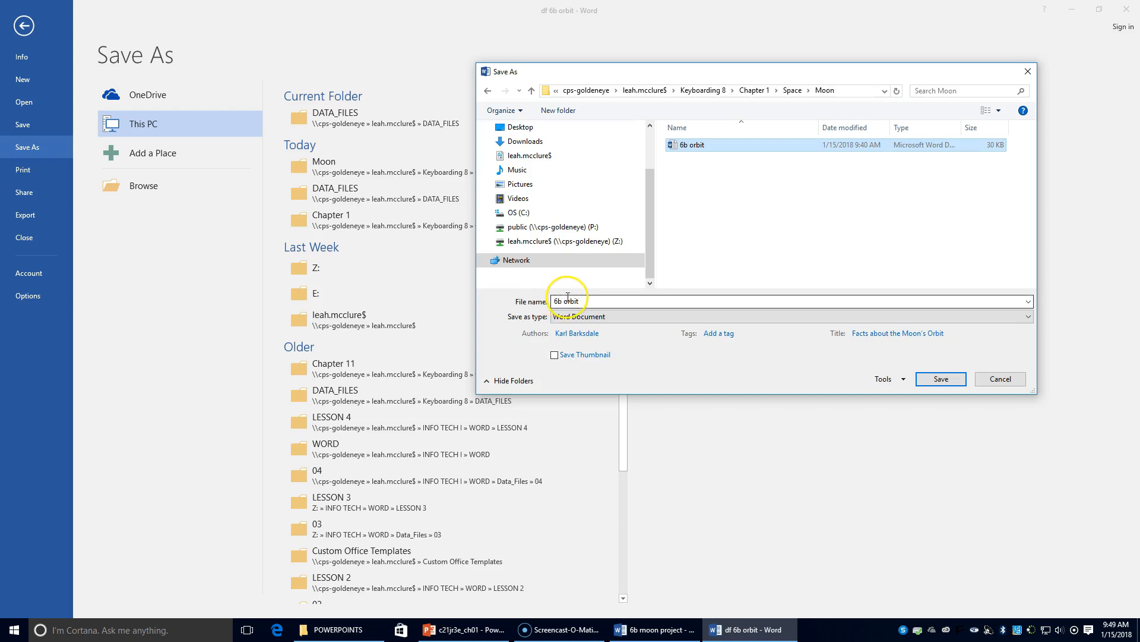
pyautogui.click(552, 301)
pyautogui.write('d')
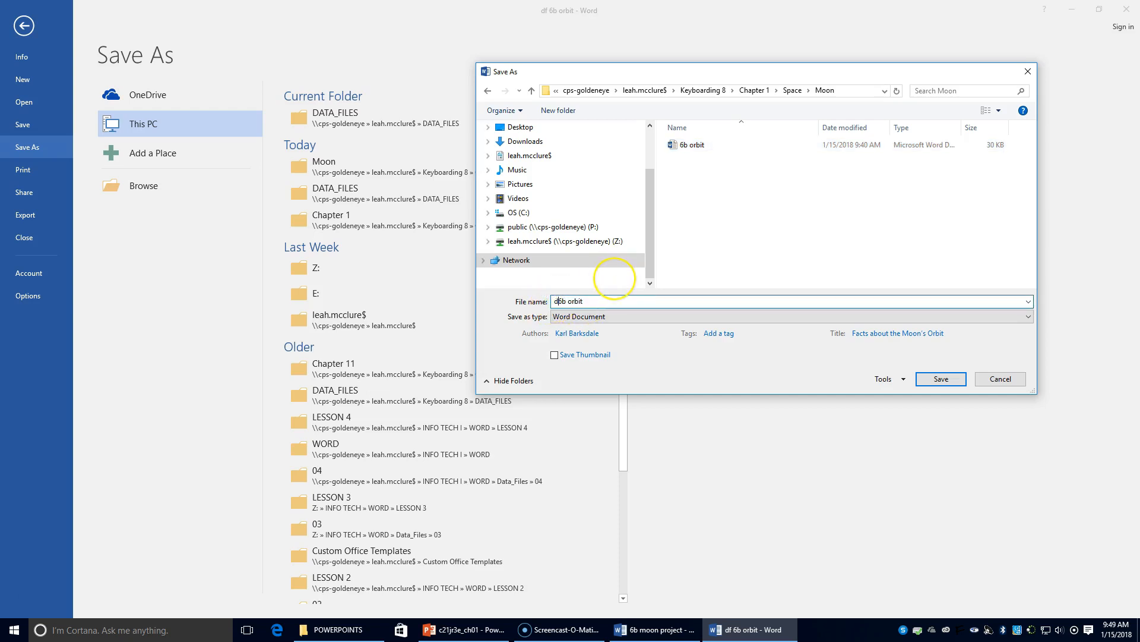
pyautogui.press('BackSpace')
pyautogui.press('BackSpace')
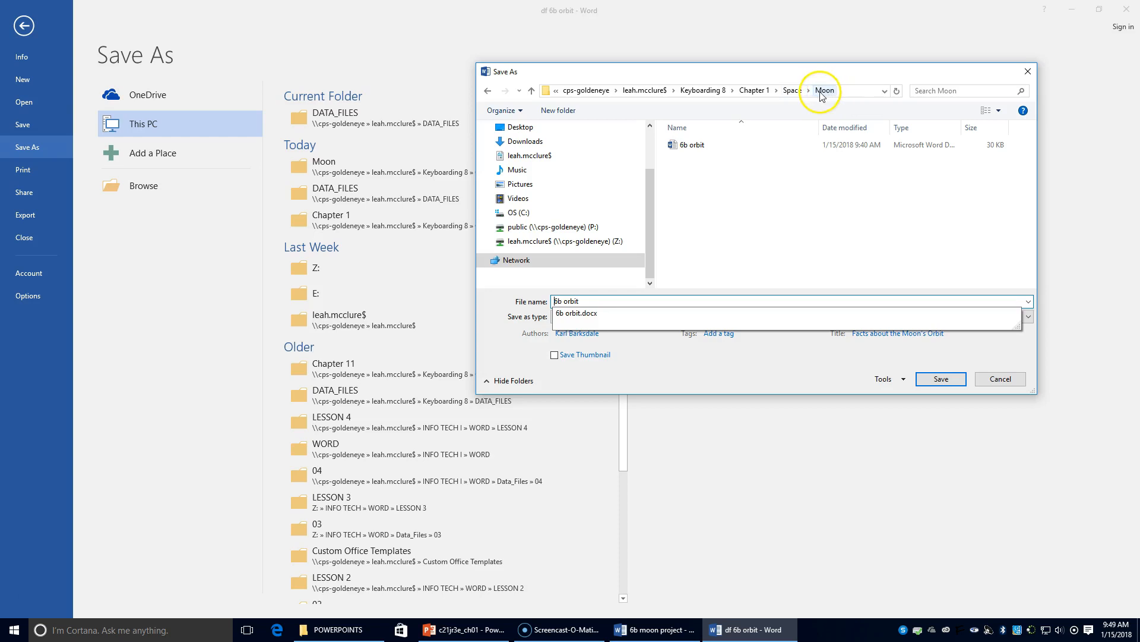
pyautogui.click(944, 385)
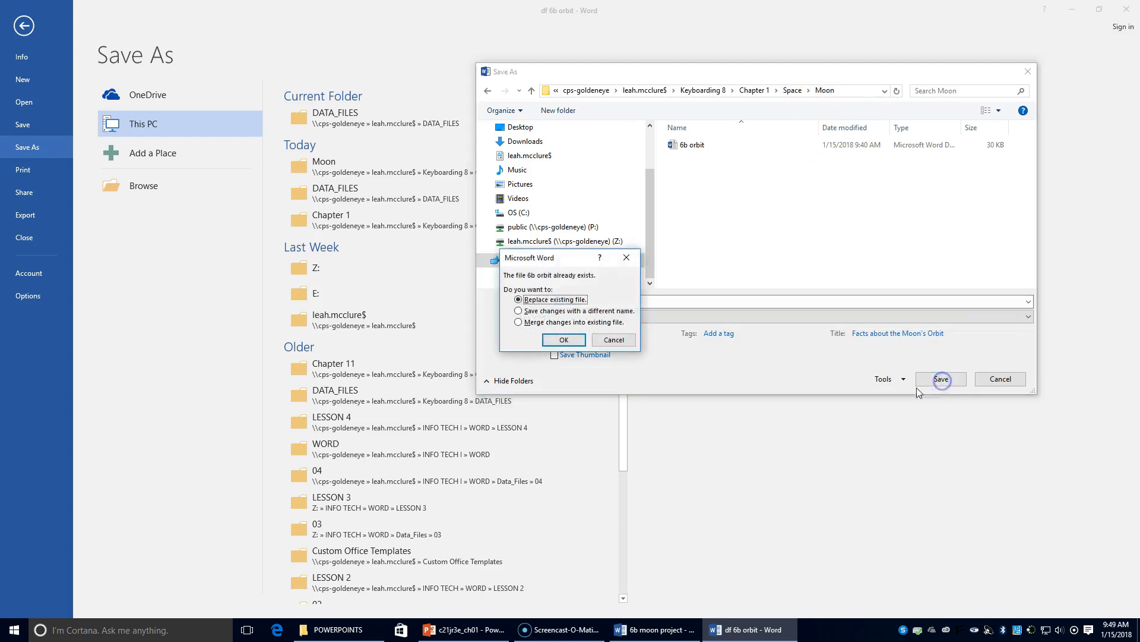
pyautogui.click(546, 339)
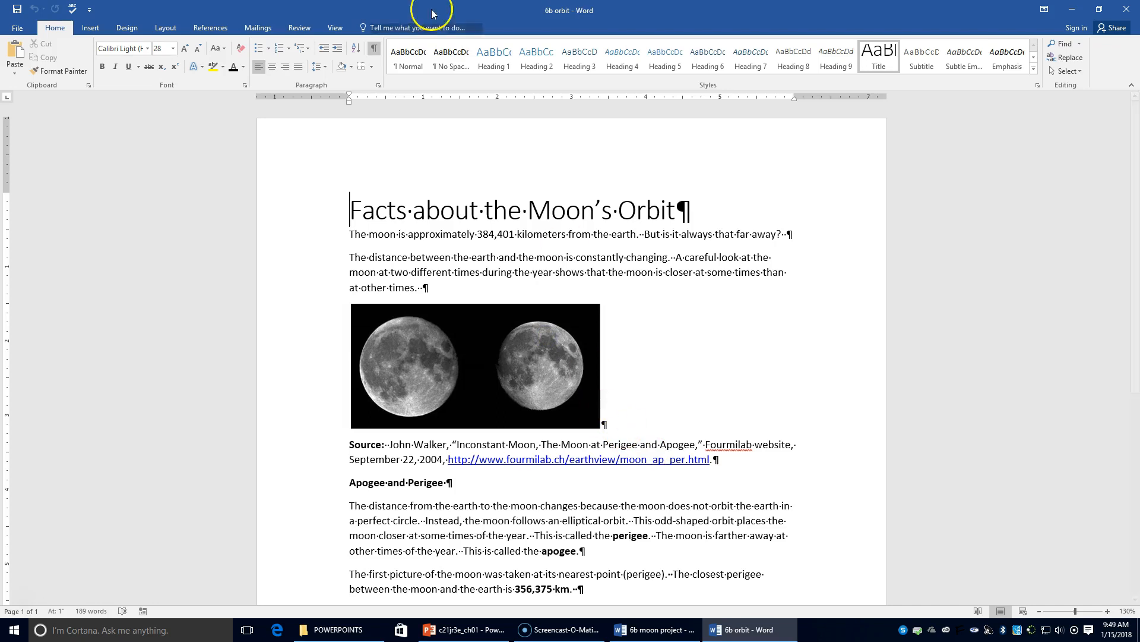
# Step: Display the 6b orbit and 6b moon project documents side by side
pyautogui.click(335, 28)
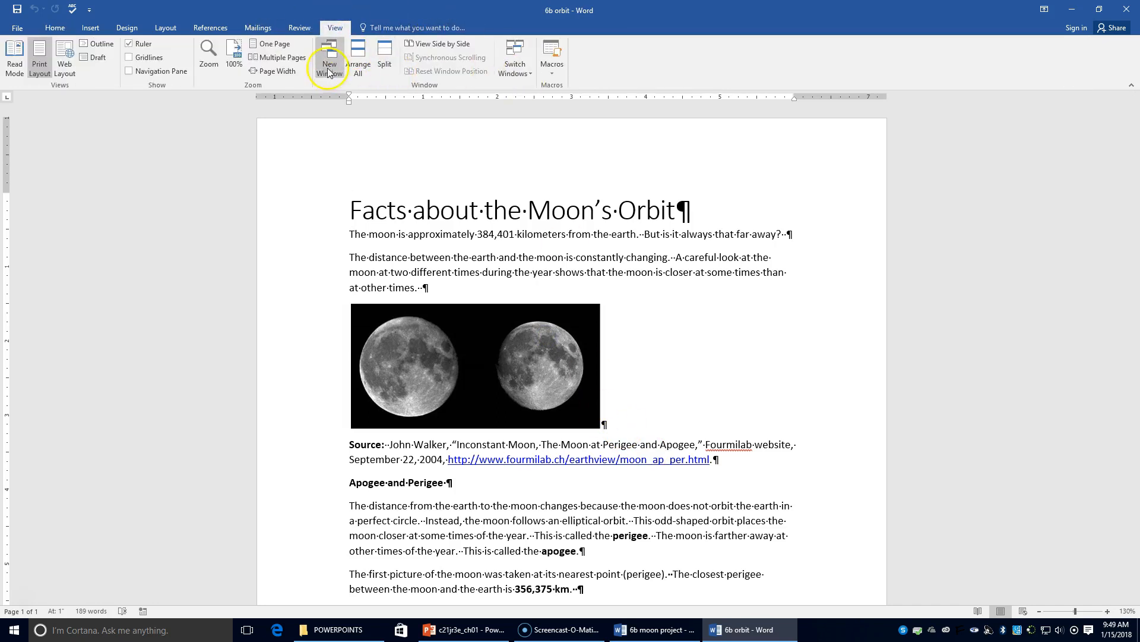
pyautogui.click(441, 47)
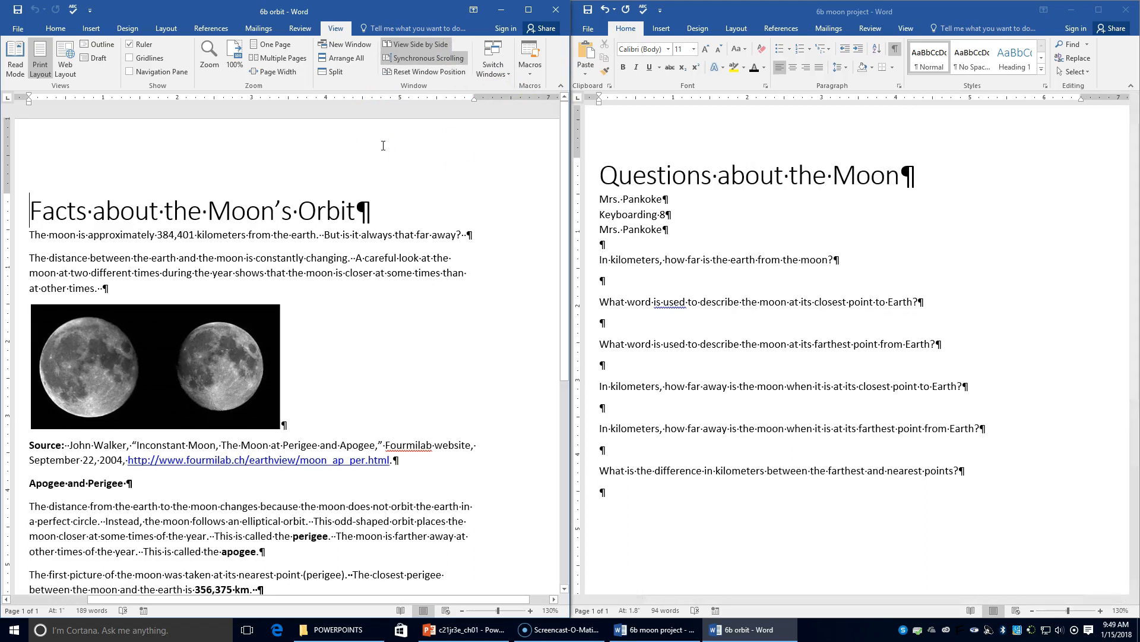
pyautogui.click(752, 173)
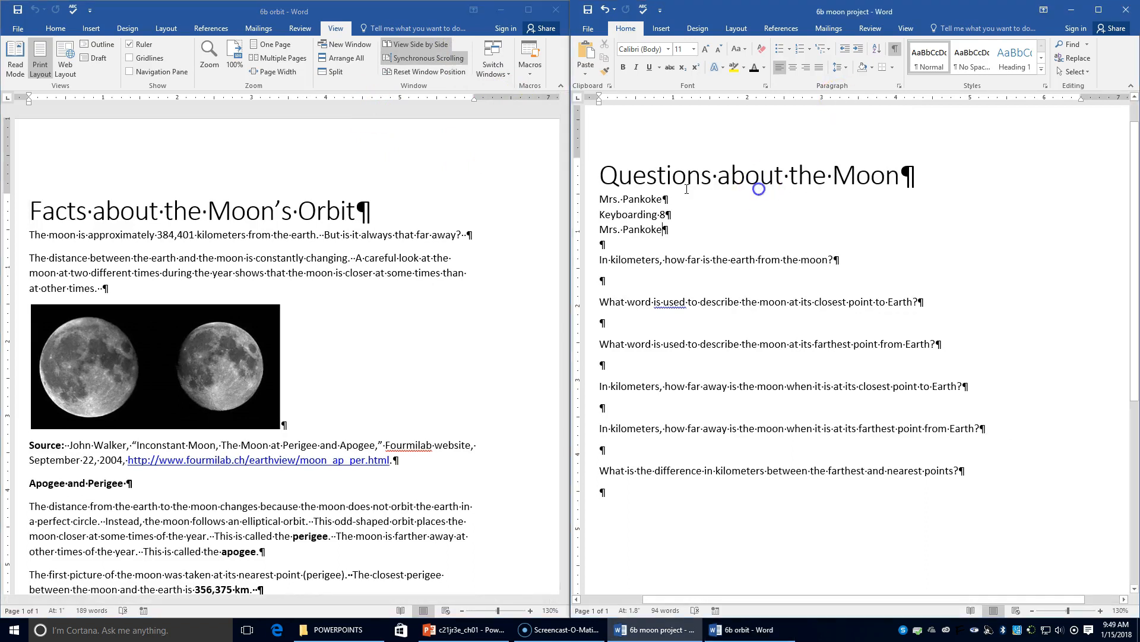
# Step: Compare the questions in 6b moon project with the facts about the moon's orbit in 6b orbit
pyautogui.click(421, 202)
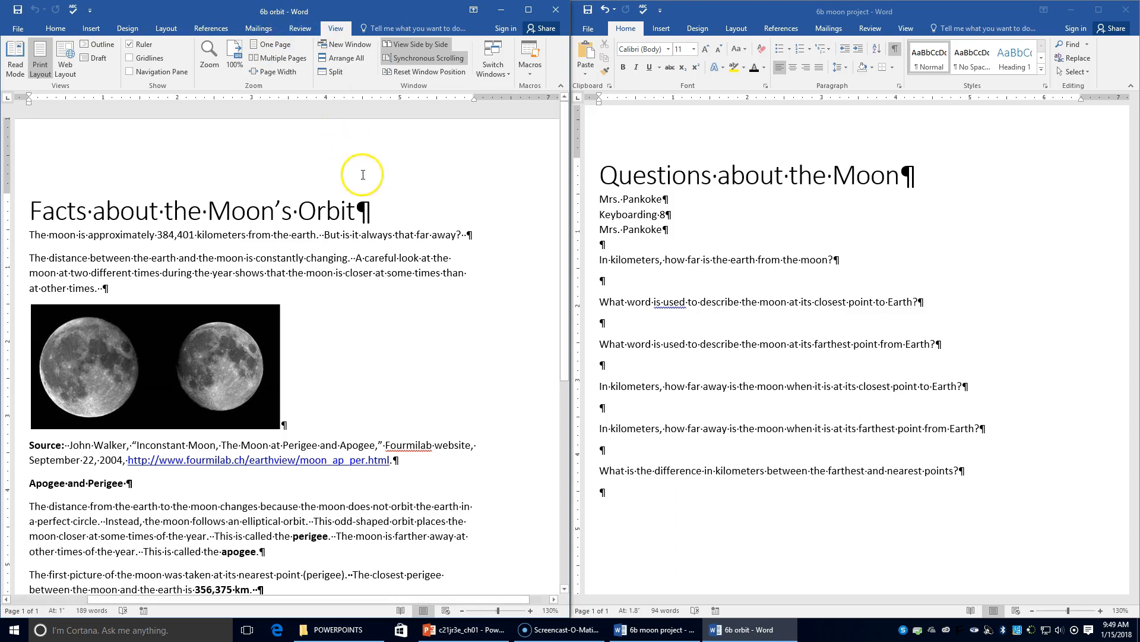
pyautogui.click(769, 273)
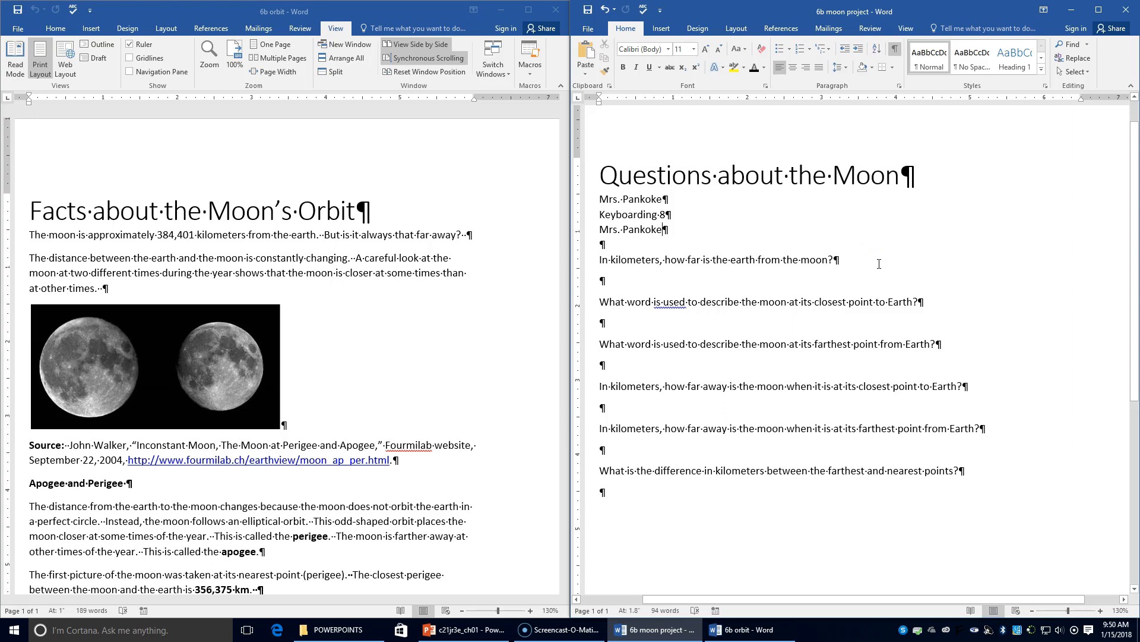
pyautogui.click(231, 234)
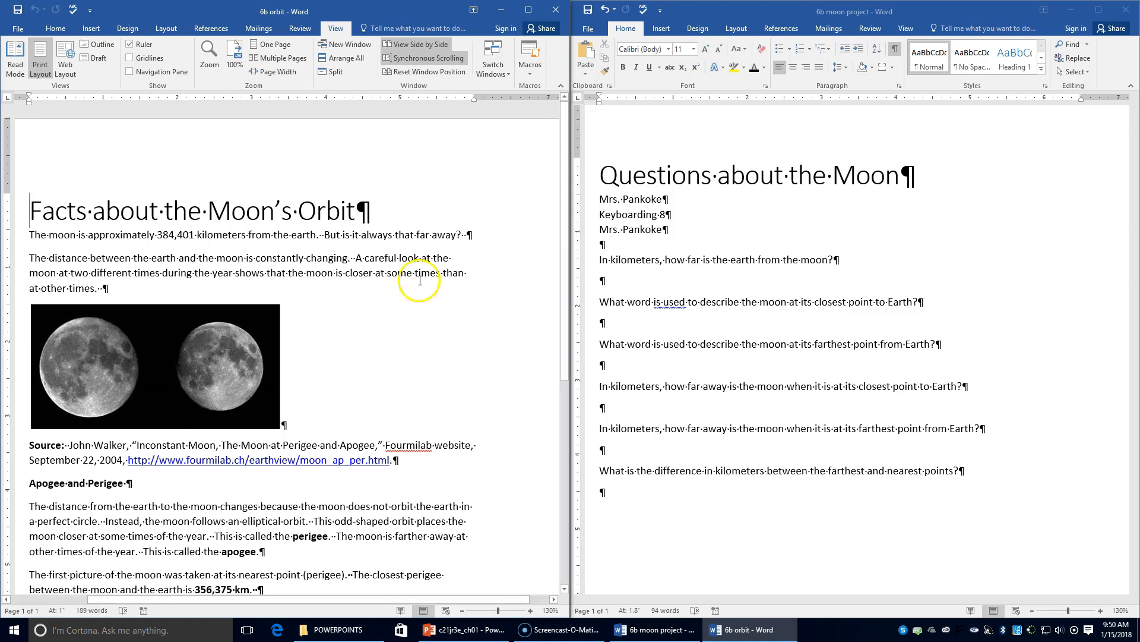
pyautogui.click(602, 262)
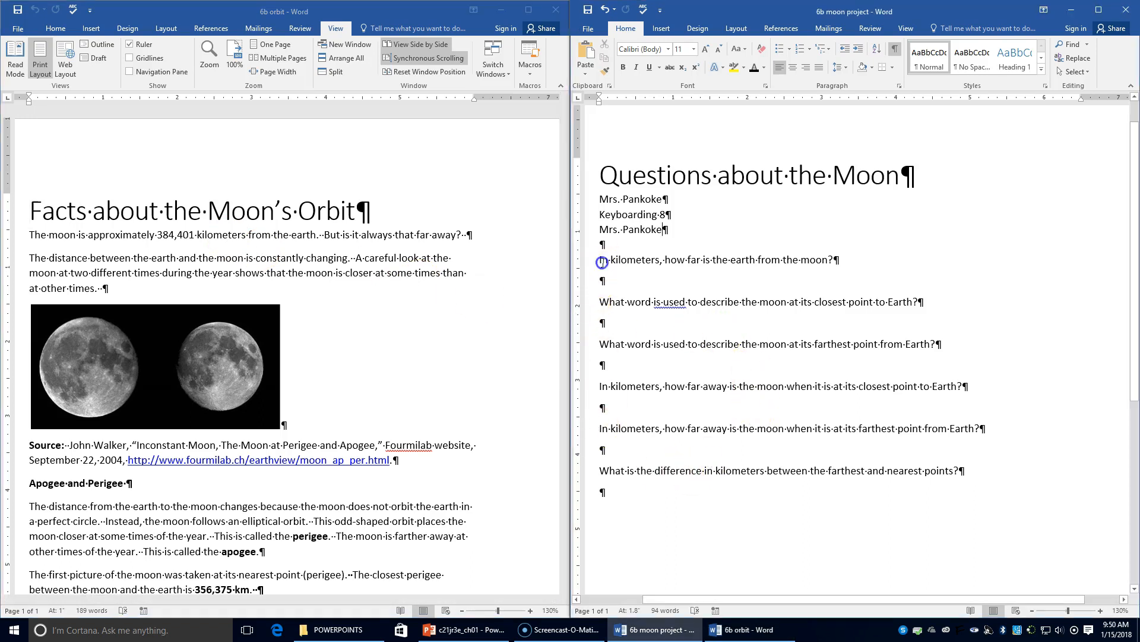
pyautogui.moveTo(598, 260); pyautogui.dragTo(1009, 428)
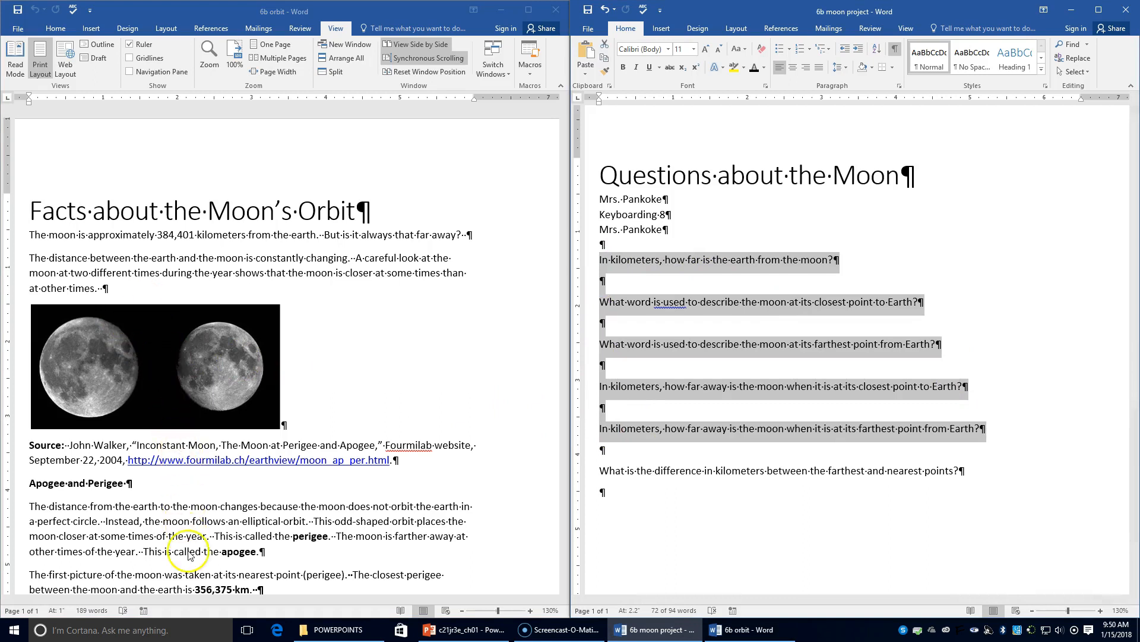
pyautogui.scroll(-3, 183, 552)
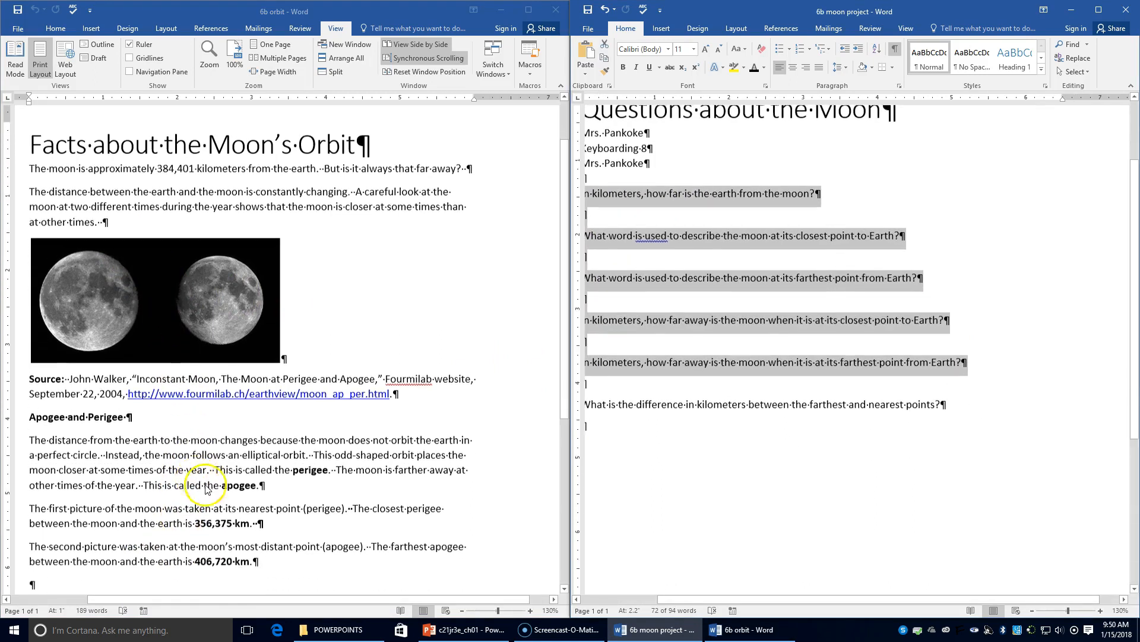
pyautogui.scroll(3, 268, 410)
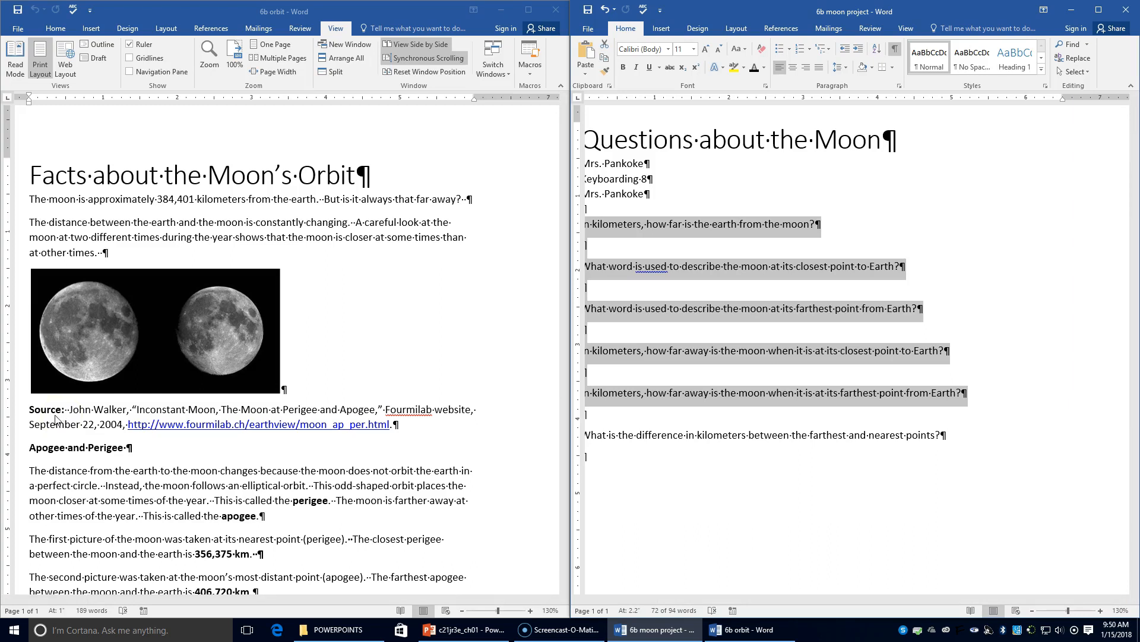
pyautogui.click(25, 448)
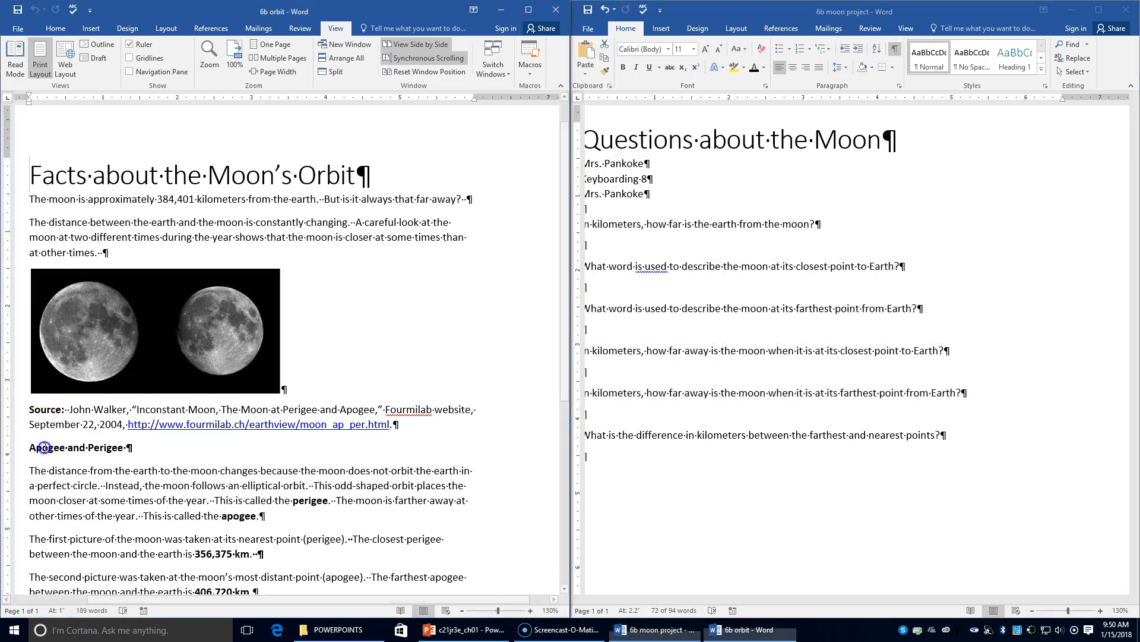
# Step: Copy the sentence "The moon is approximately 384,401 kilometers from the earth." from the 6b orbit document
pyautogui.click(39, 201)
pyautogui.moveTo(38, 201); pyautogui.dragTo(461, 202)
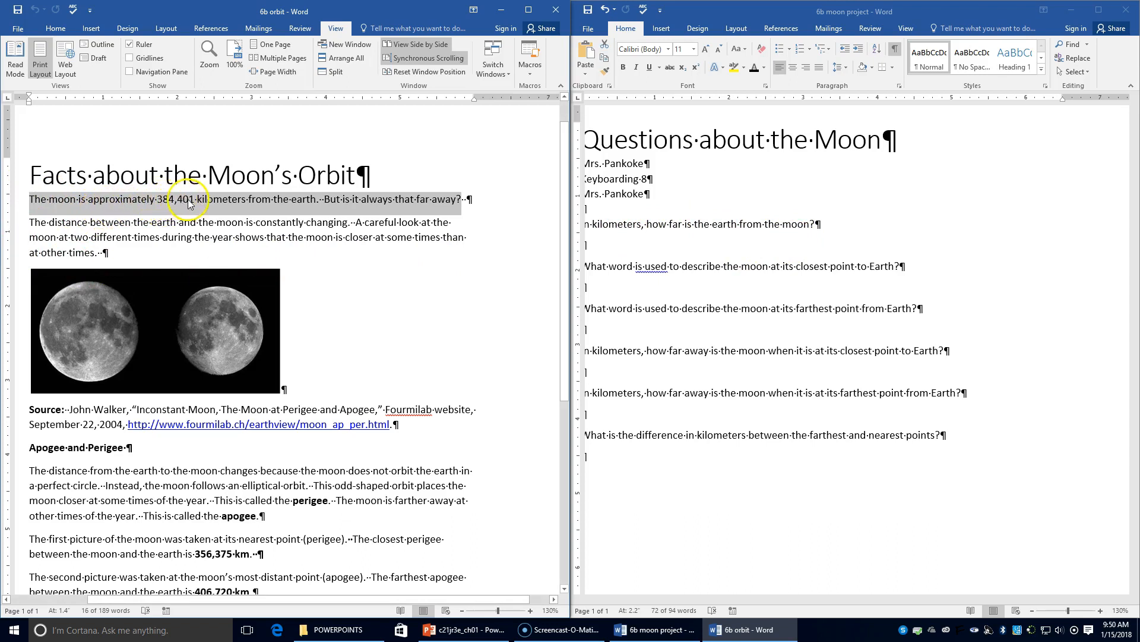
pyautogui.click(287, 203)
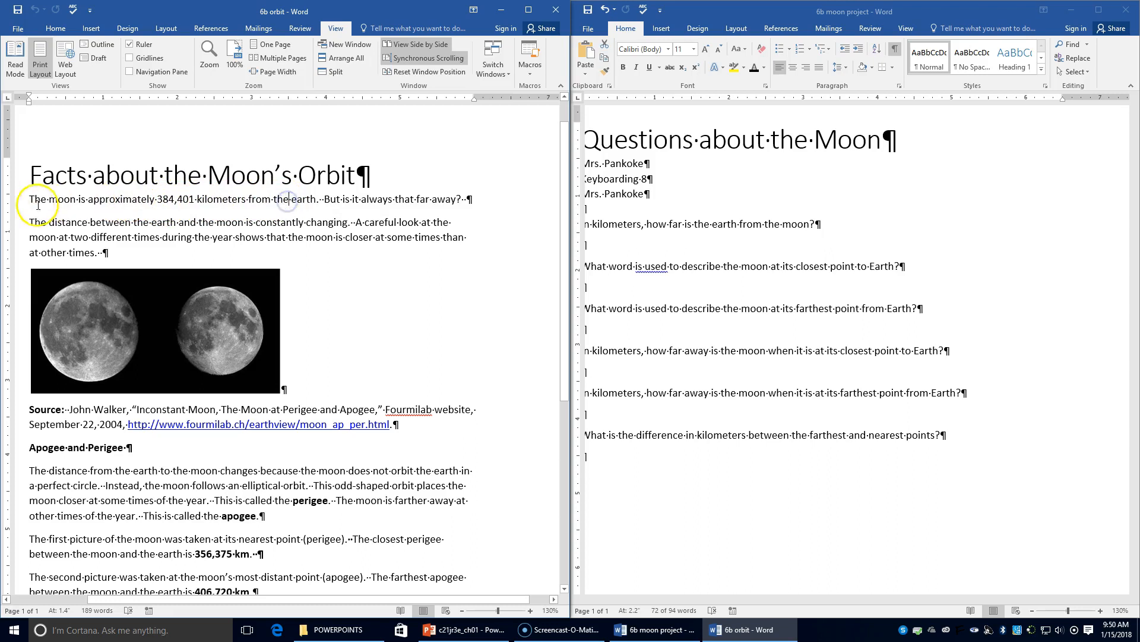
pyautogui.moveTo(27, 200); pyautogui.dragTo(302, 211)
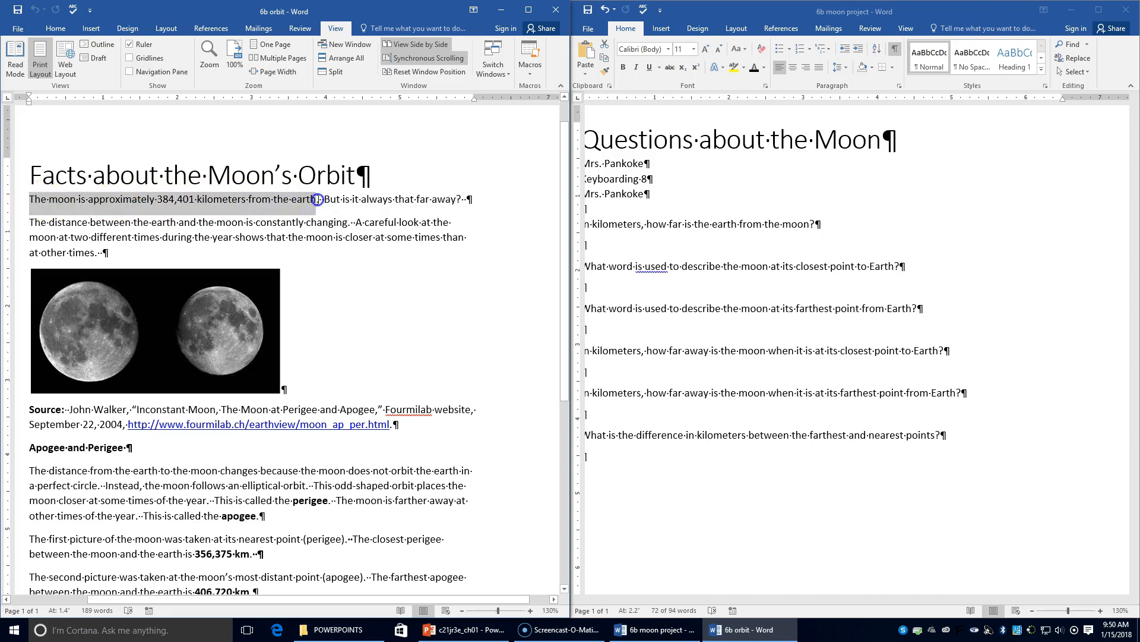
pyautogui.moveTo(319, 199); pyautogui.dragTo(319, 200)
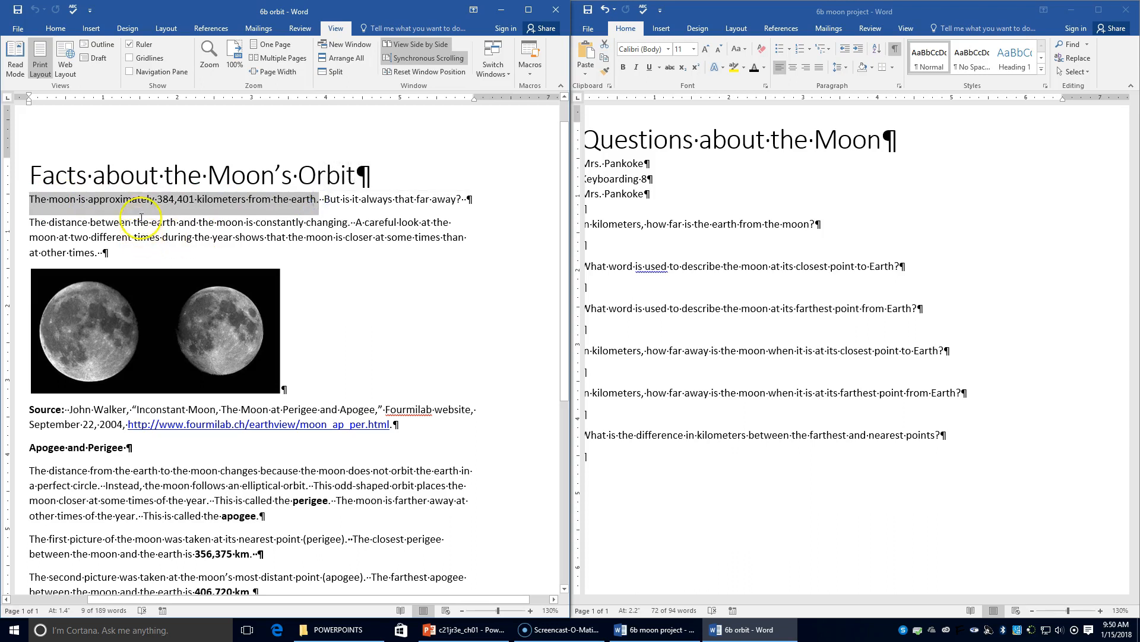
pyautogui.click(65, 30)
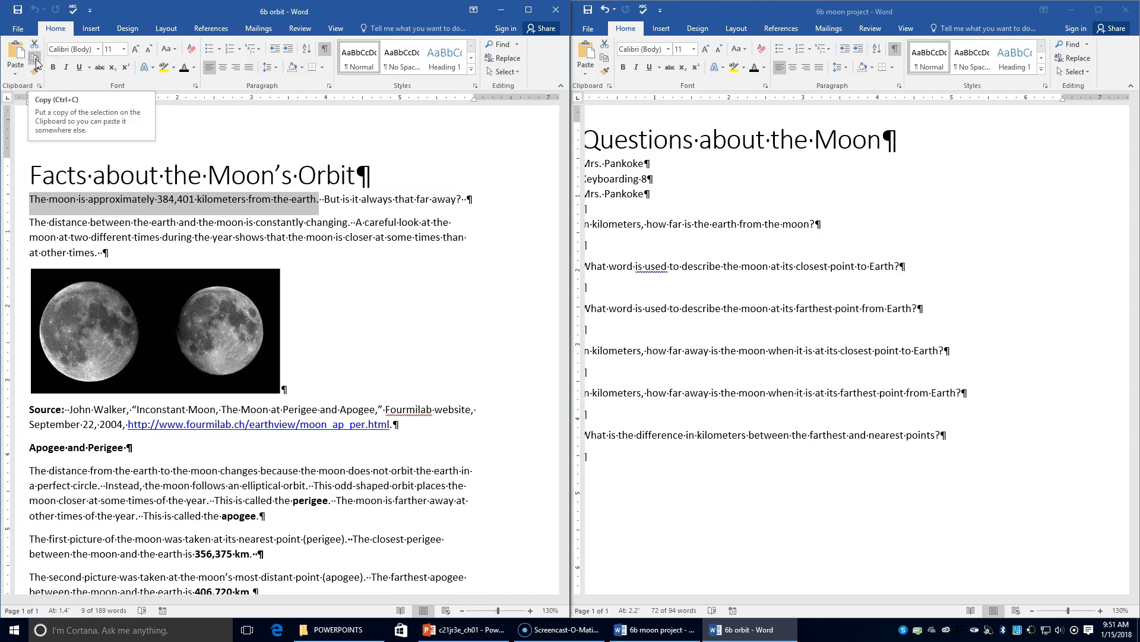
pyautogui.rightClick(111, 204)
pyautogui.click(119, 221)
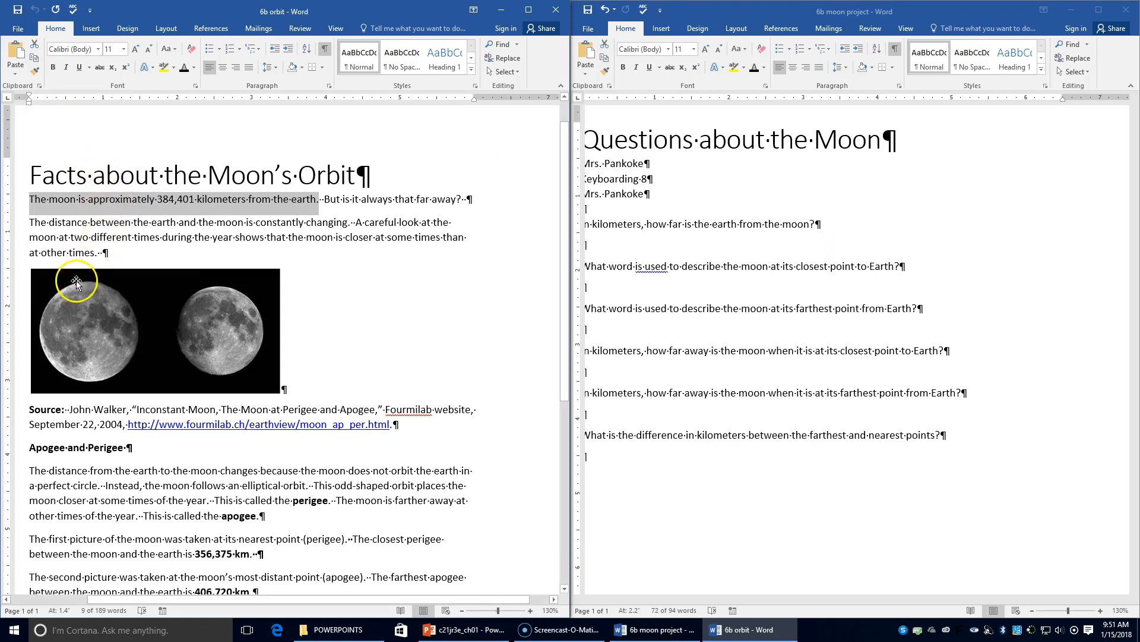
# Step: Paste the copied sentence on the blank line below the first question in 6b moon project
pyautogui.click(657, 242)
pyautogui.click(618, 248)
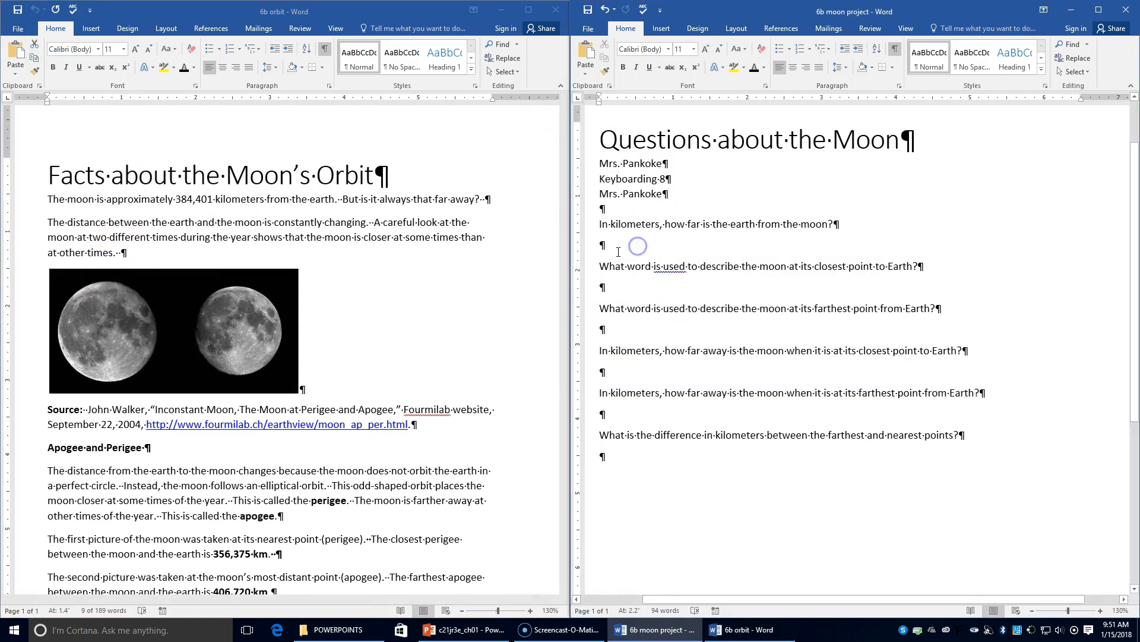
pyautogui.click(601, 248)
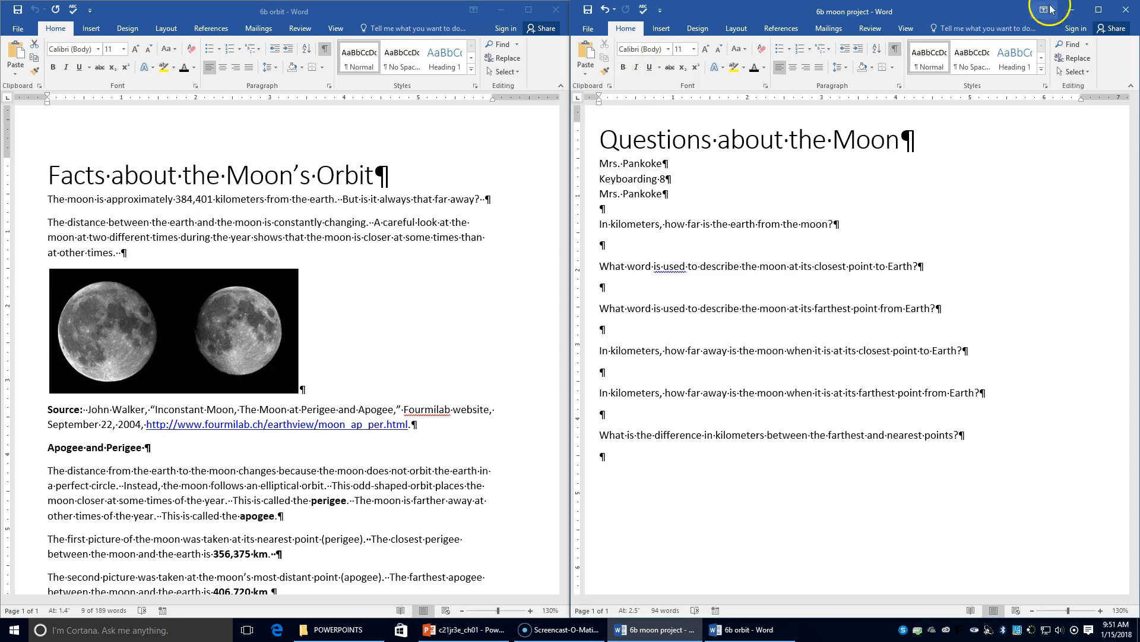
pyautogui.click(585, 50)
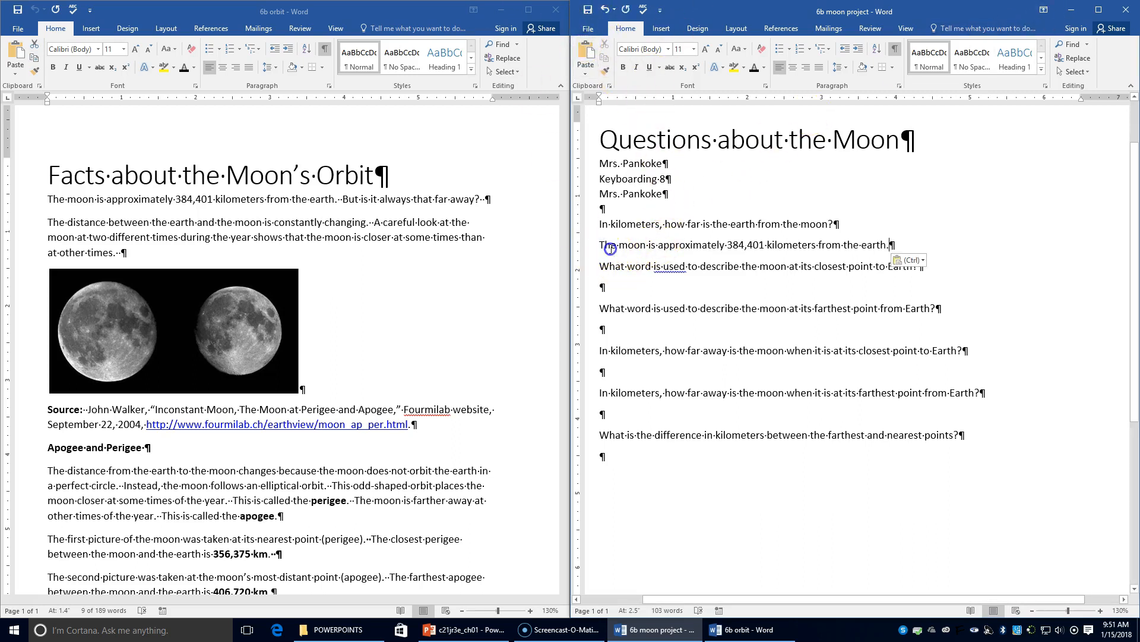
# Step: Set the font color of the pasted answer under the first question to red
pyautogui.moveTo(598, 245); pyautogui.dragTo(930, 244)
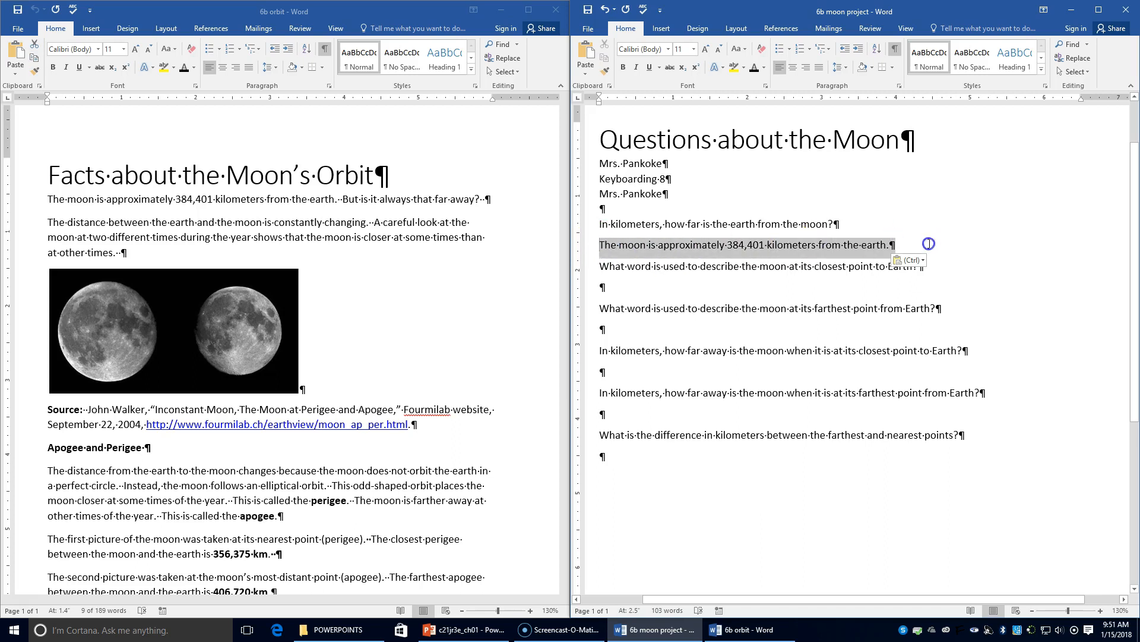
pyautogui.click(764, 67)
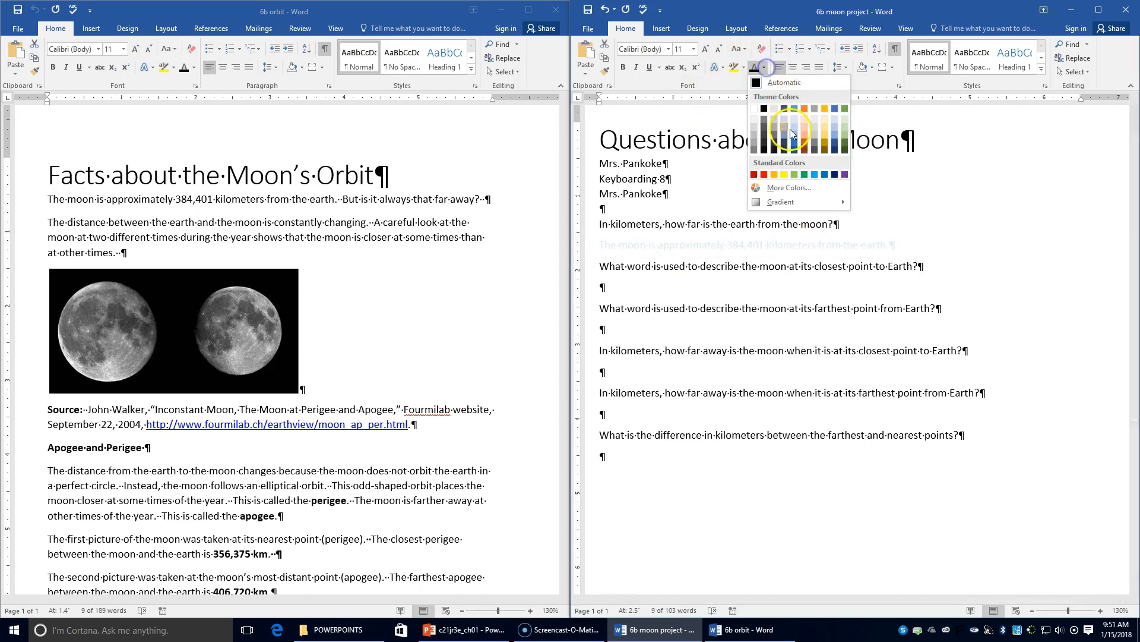
pyautogui.click(763, 175)
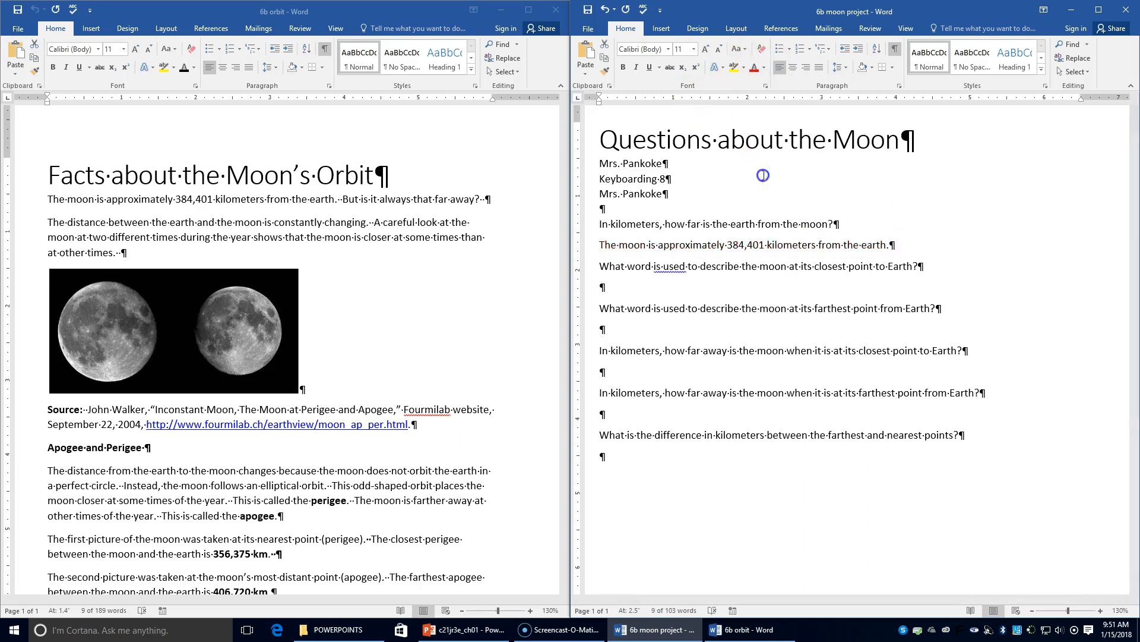
pyautogui.click(641, 252)
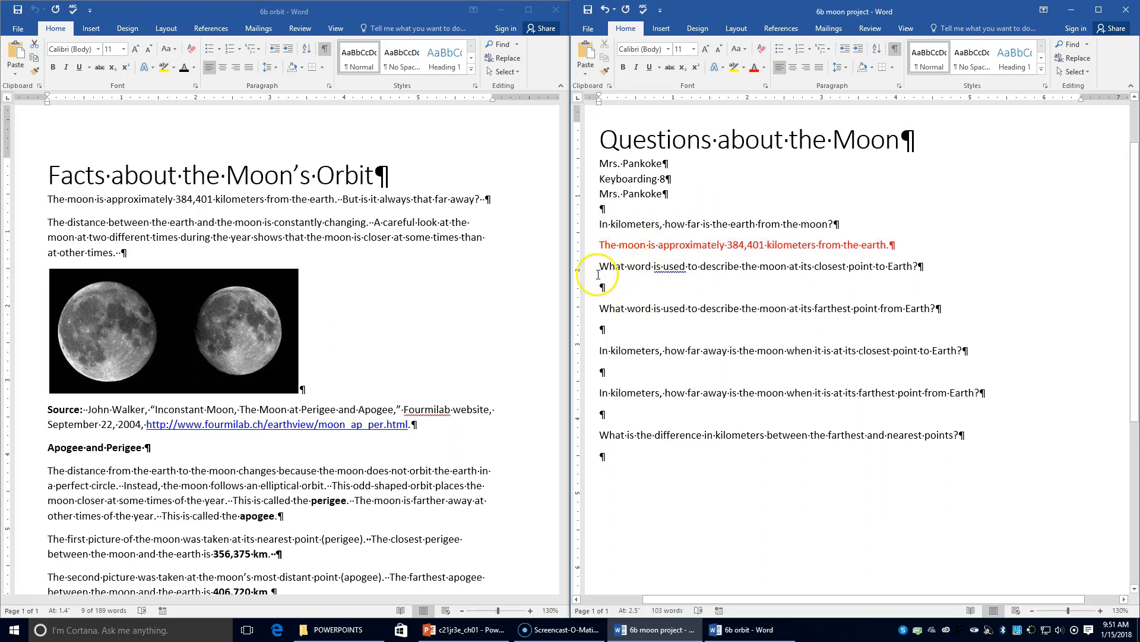
# Step: Review the remaining questions in 6b moon project against the perigee and apogee facts in the 6b orbit document
pyautogui.moveTo(598, 274); pyautogui.dragTo(983, 408)
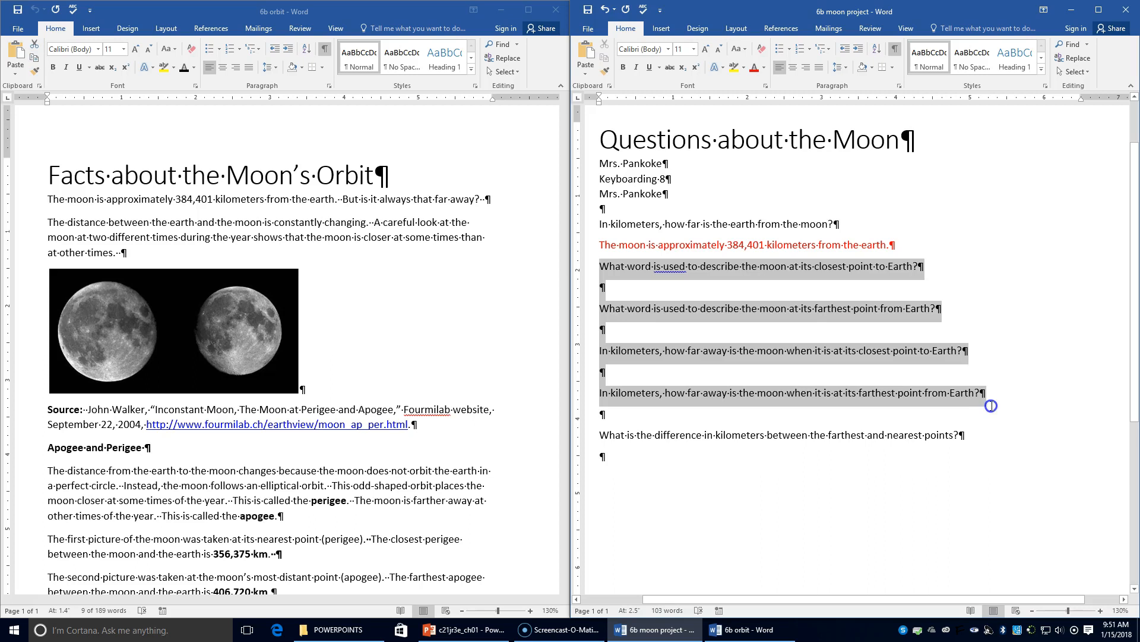
pyautogui.click(616, 272)
pyautogui.moveTo(600, 268); pyautogui.dragTo(1016, 402)
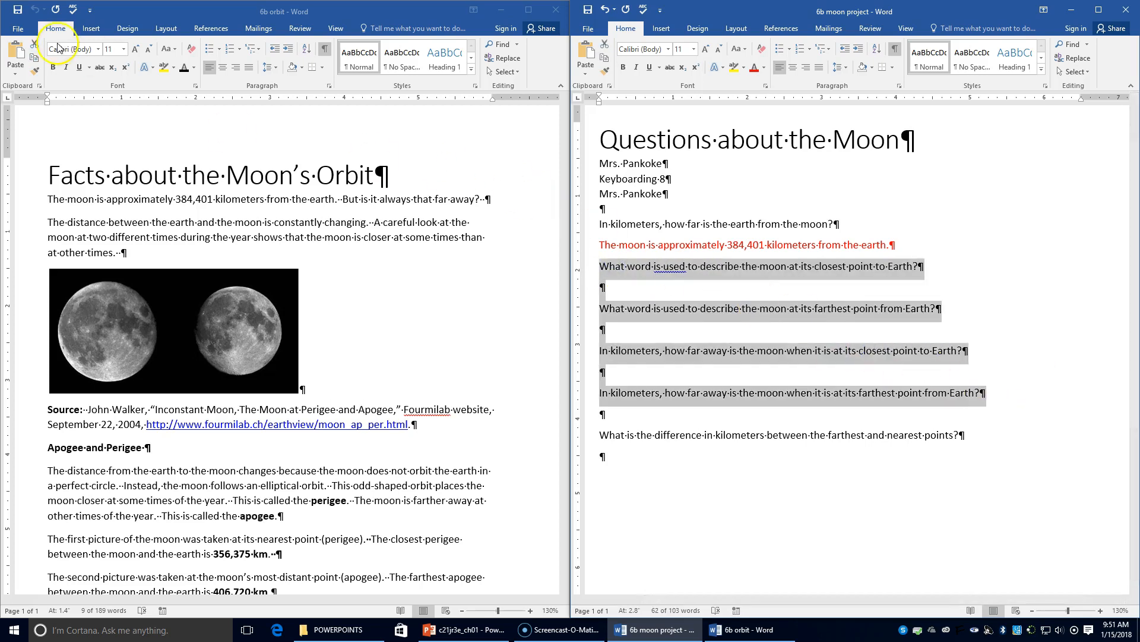
pyautogui.scroll(-2, 190, 433)
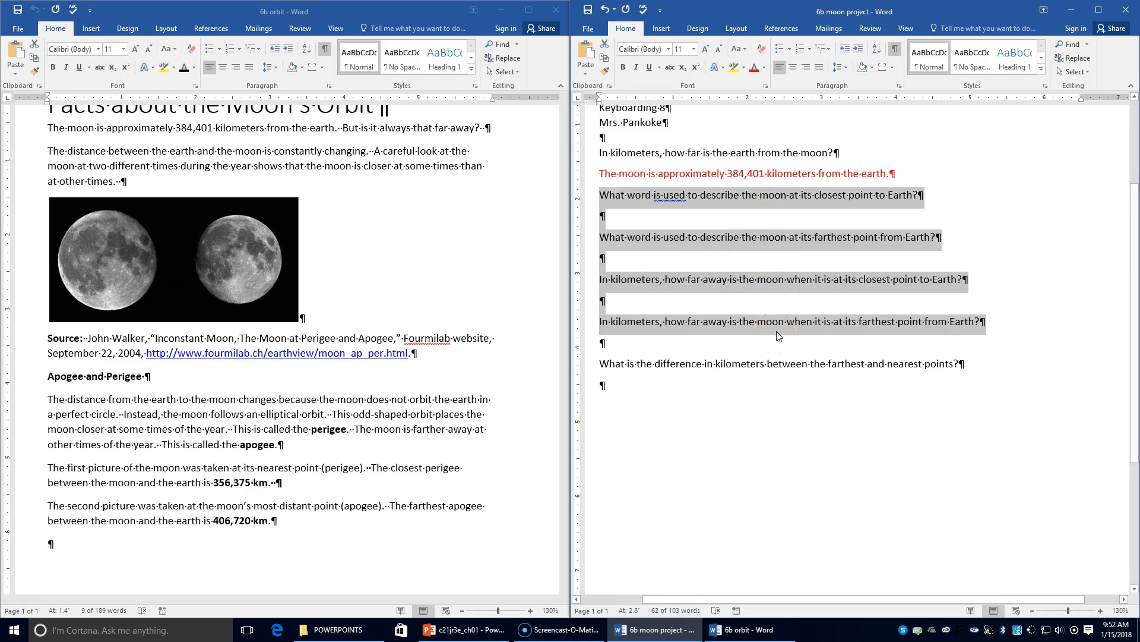
# Step: Save the 6b moon project document and close the 6b orbit document
pyautogui.click(588, 10)
pyautogui.click(449, 281)
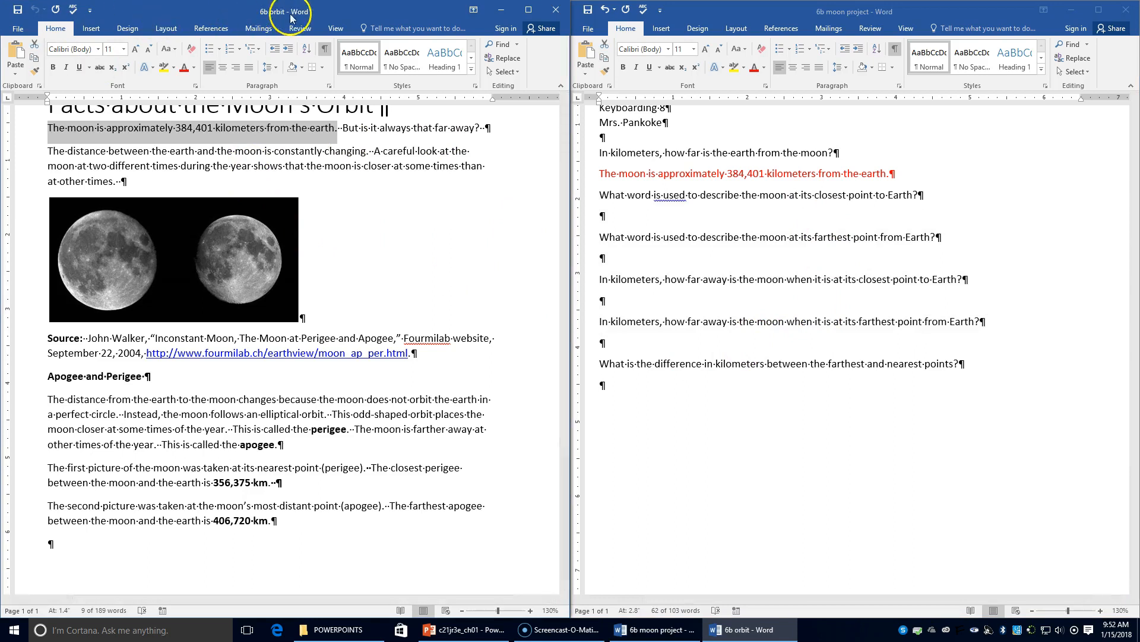
pyautogui.click(560, 10)
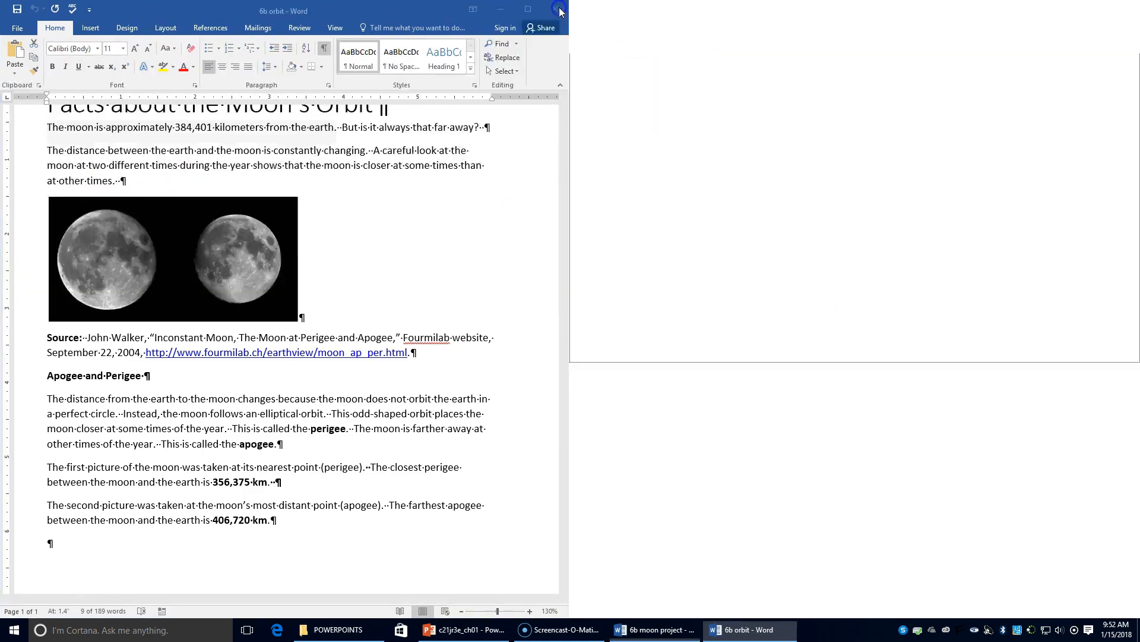
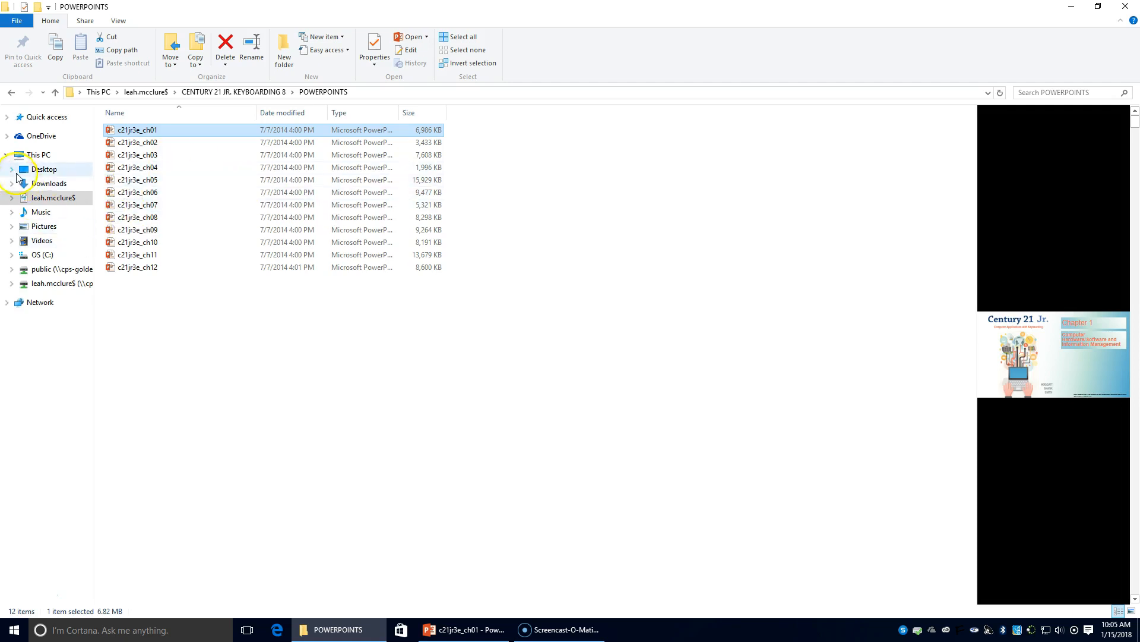
# Step: Open the Moon folder inside Keyboarding 8 > Chapter 1 > Space in File Explorer
pyautogui.click(147, 93)
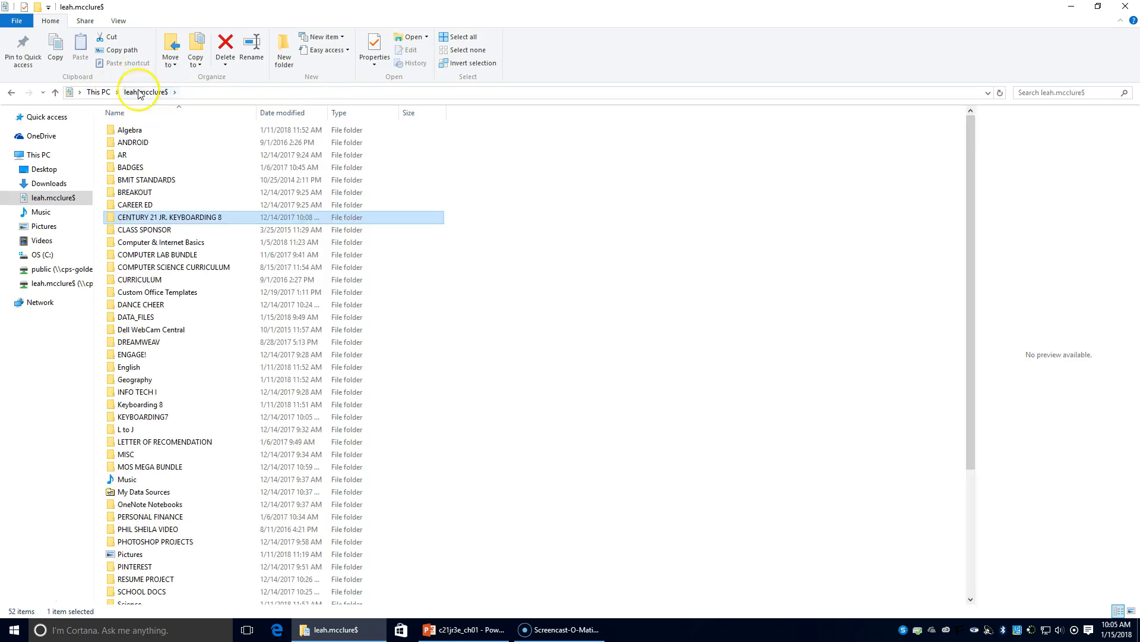
pyautogui.doubleClick(142, 404)
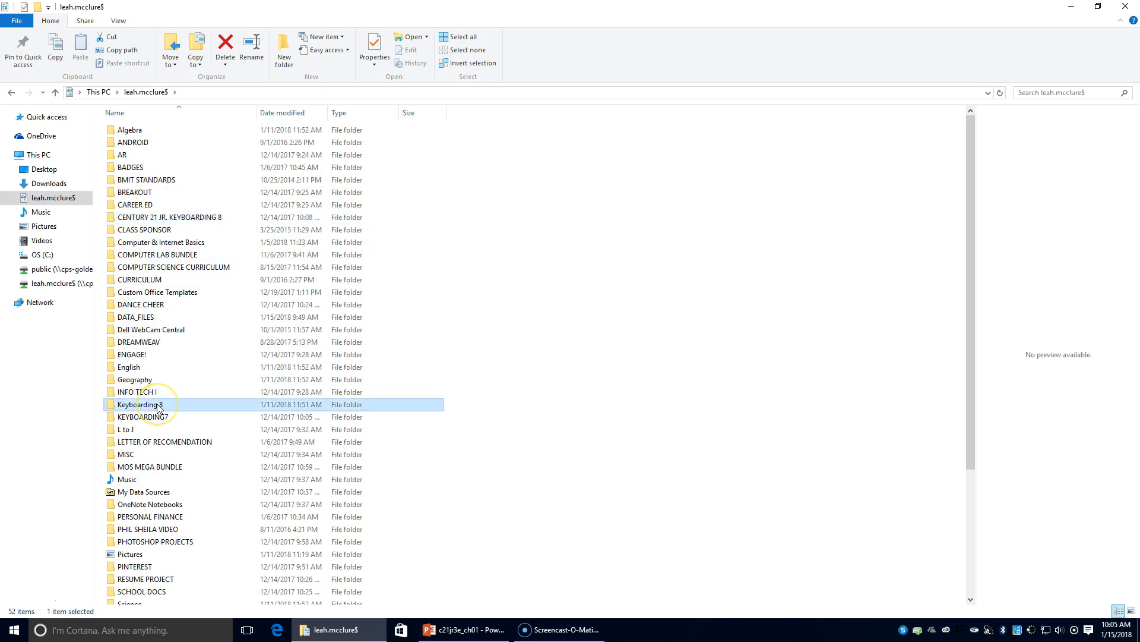
pyautogui.doubleClick(142, 130)
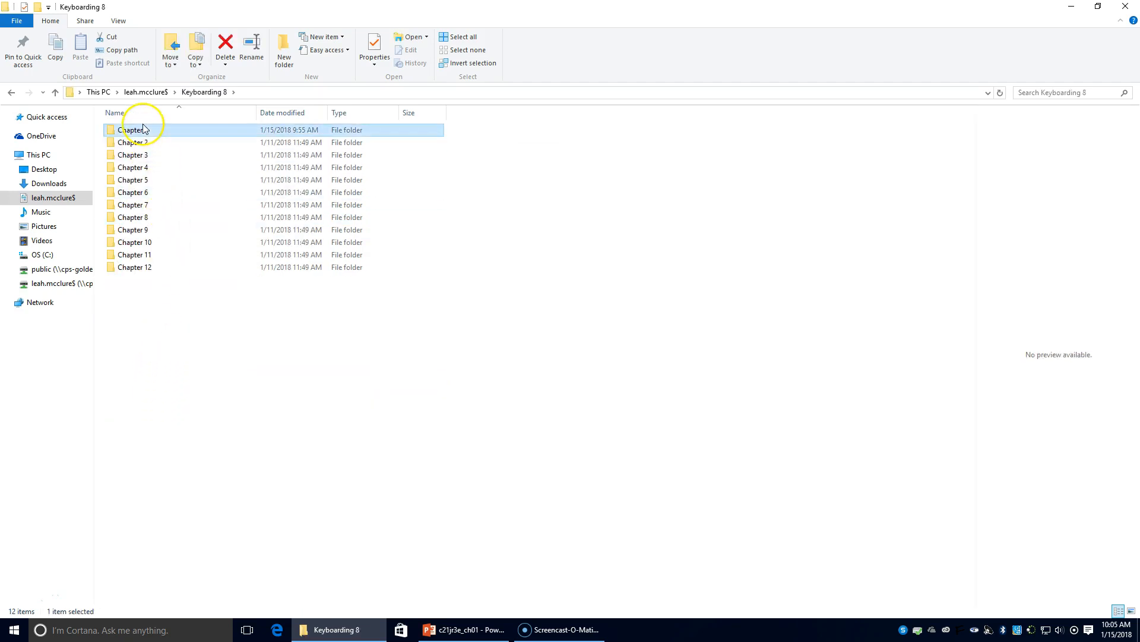
pyautogui.doubleClick(143, 130)
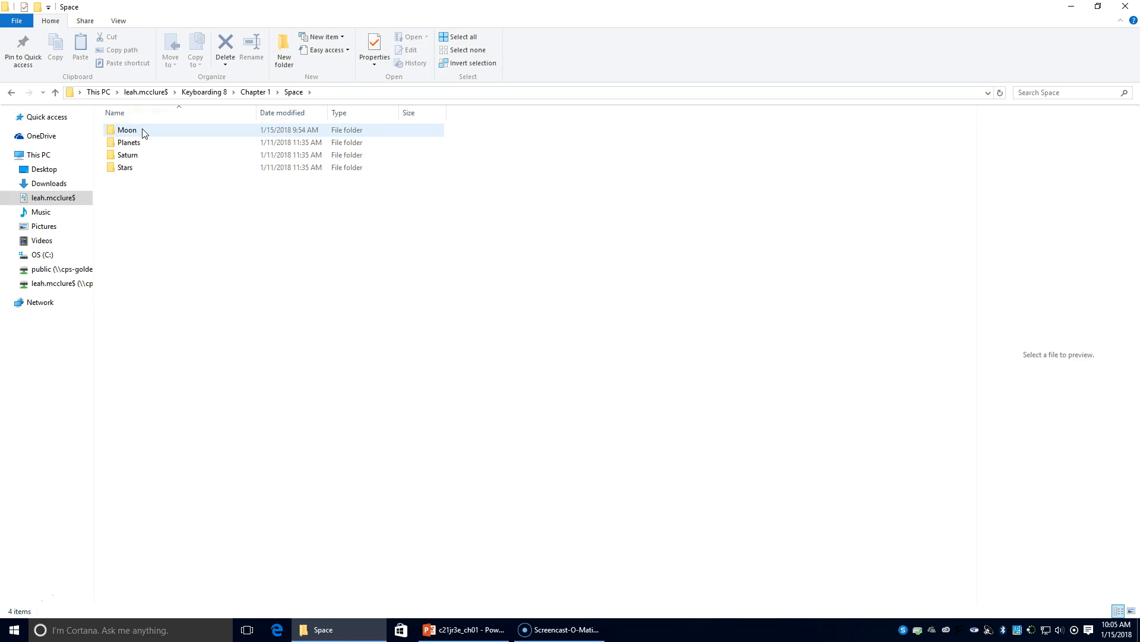
pyautogui.doubleClick(143, 131)
# Step: Delete the 6a distances workbook from the Moon folder
pyautogui.click(143, 143)
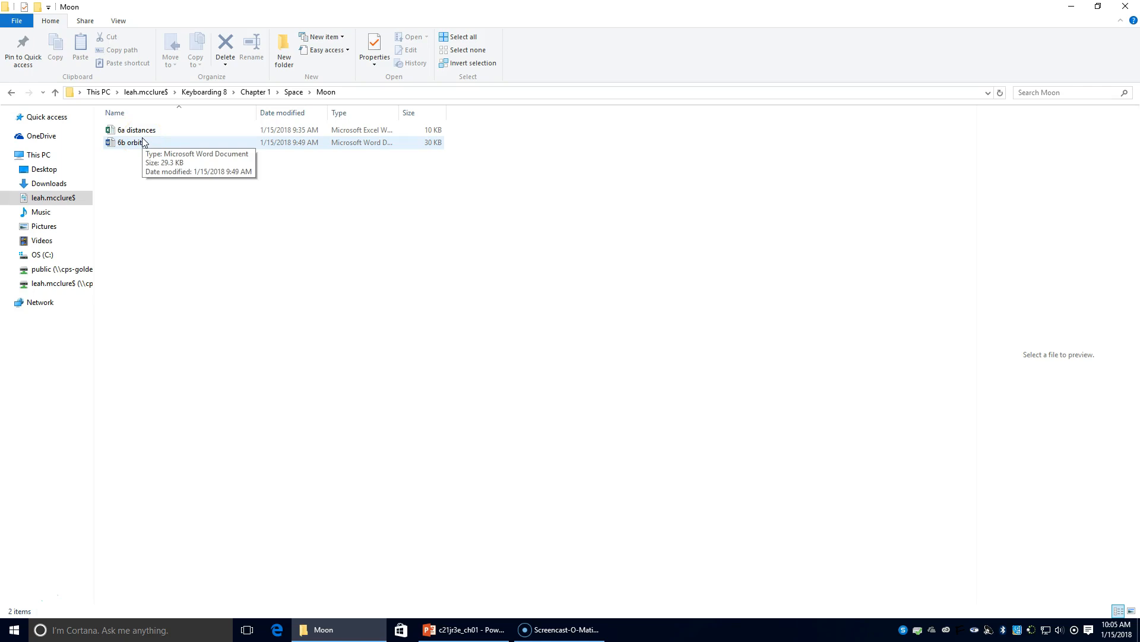
pyautogui.click(144, 130)
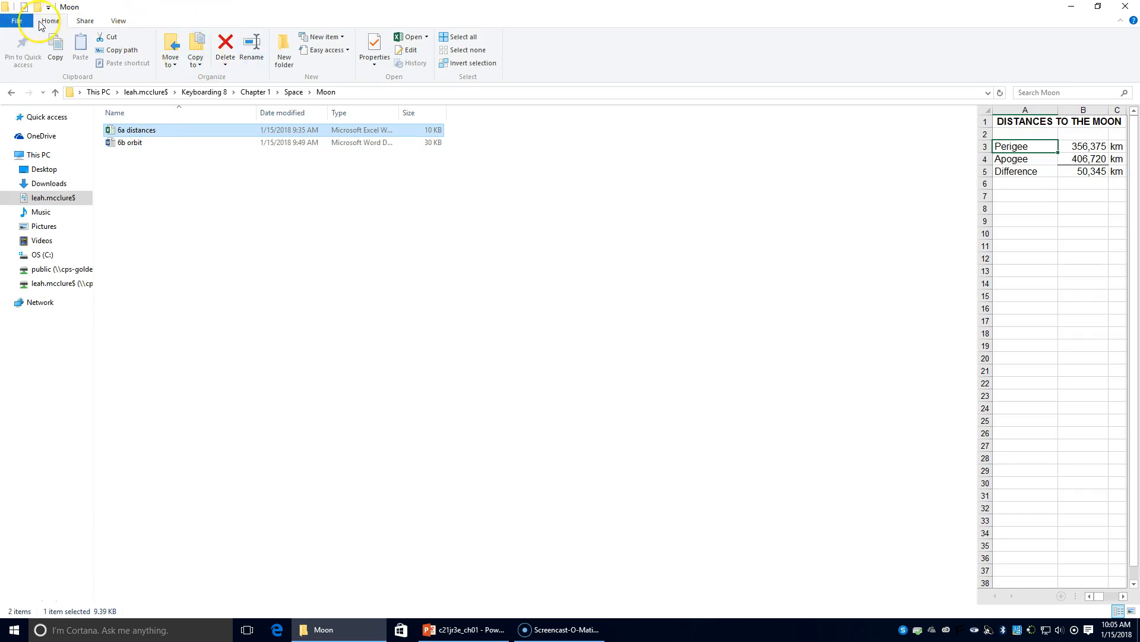
pyautogui.click(226, 43)
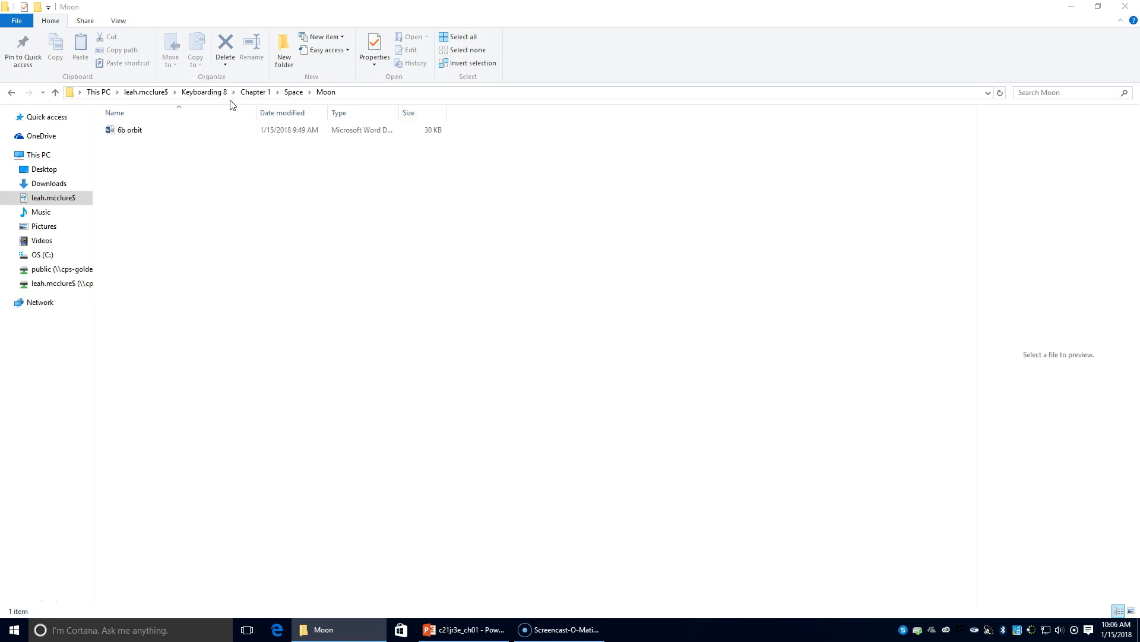
# Step: Rename the 6b orbit document in the Moon folder as 6c moon data
pyautogui.click(141, 135)
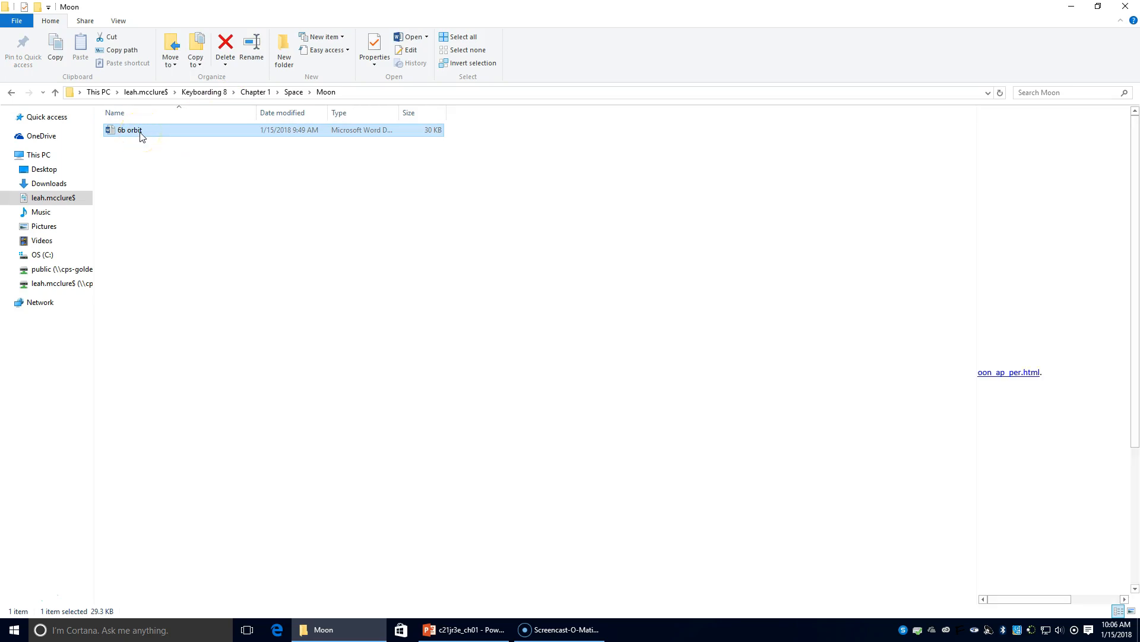
pyautogui.rightClick(141, 135)
pyautogui.click(254, 46)
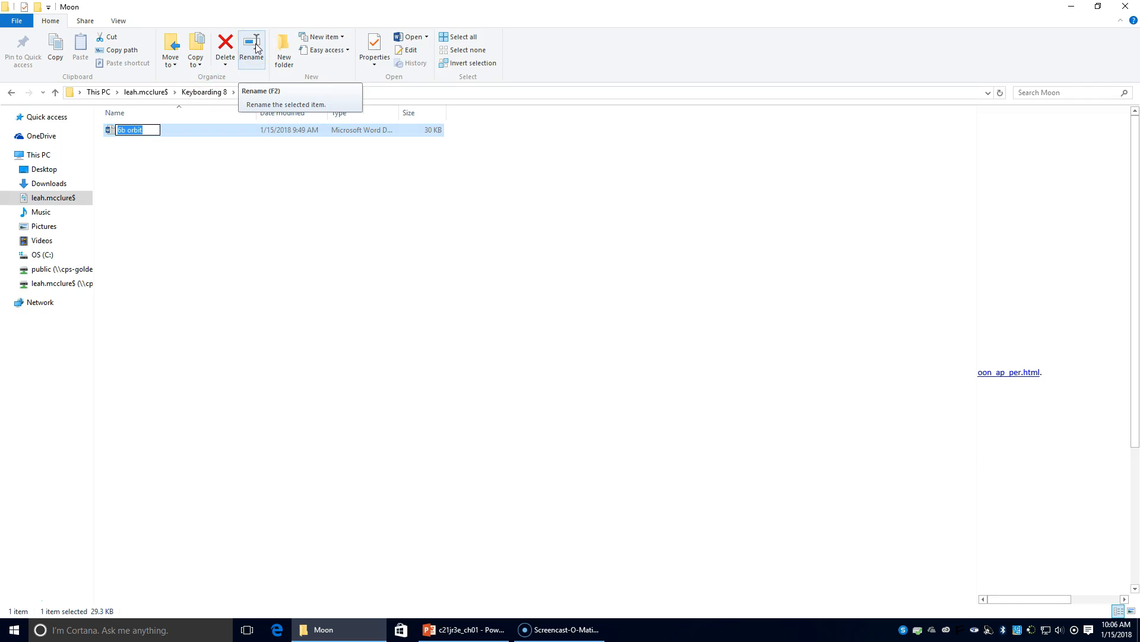
pyautogui.write('6')
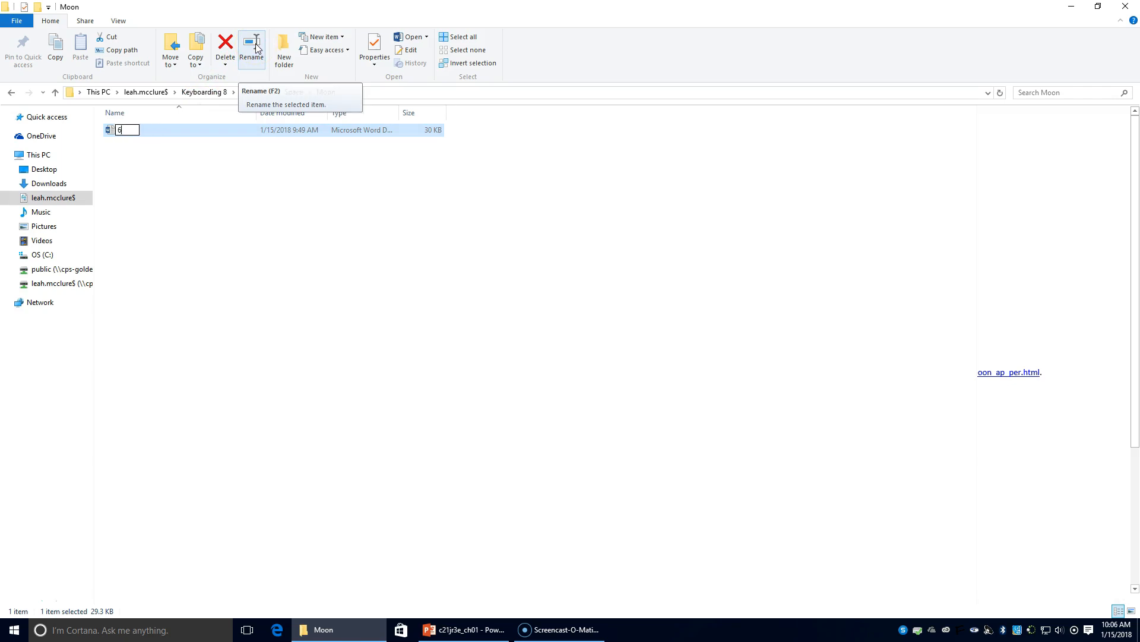
pyautogui.write('c ,ppm')
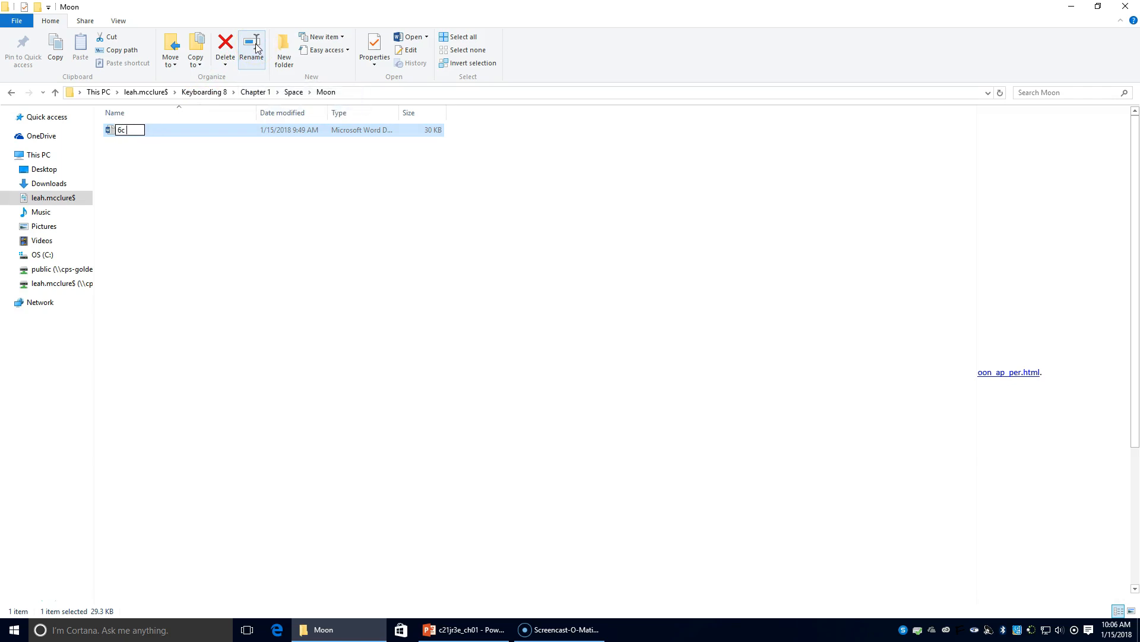
pyautogui.press('BackSpace')
pyautogui.press('BackSpace')
pyautogui.press('BackSpace')
pyautogui.press('BackSpace')
pyautogui.write('moon data')
pyautogui.press('Return')
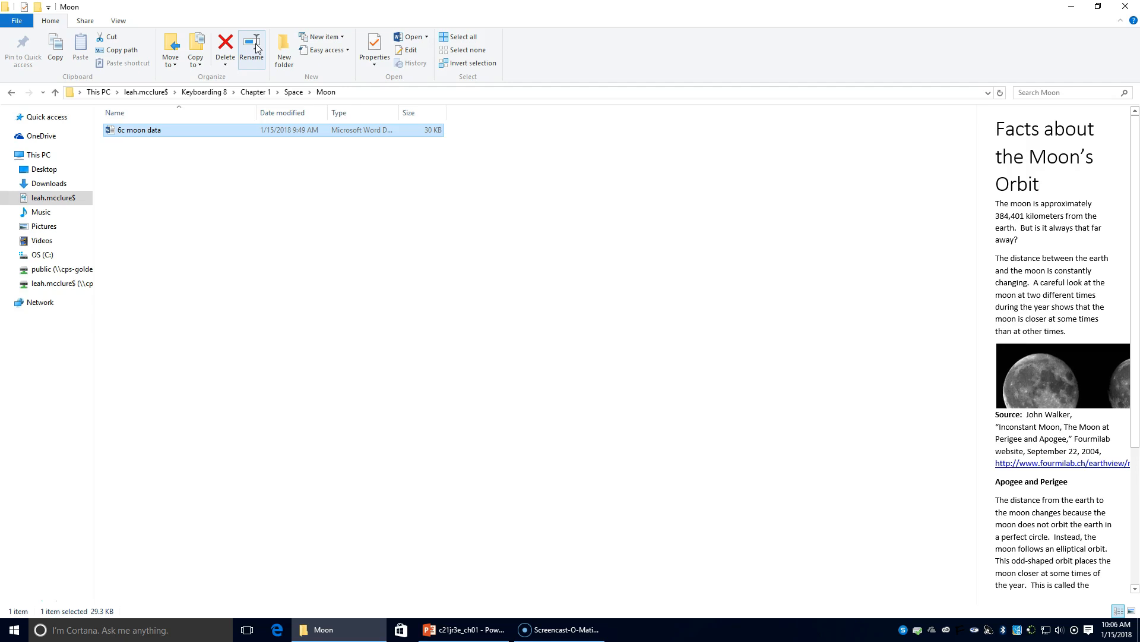
pyautogui.click(351, 293)
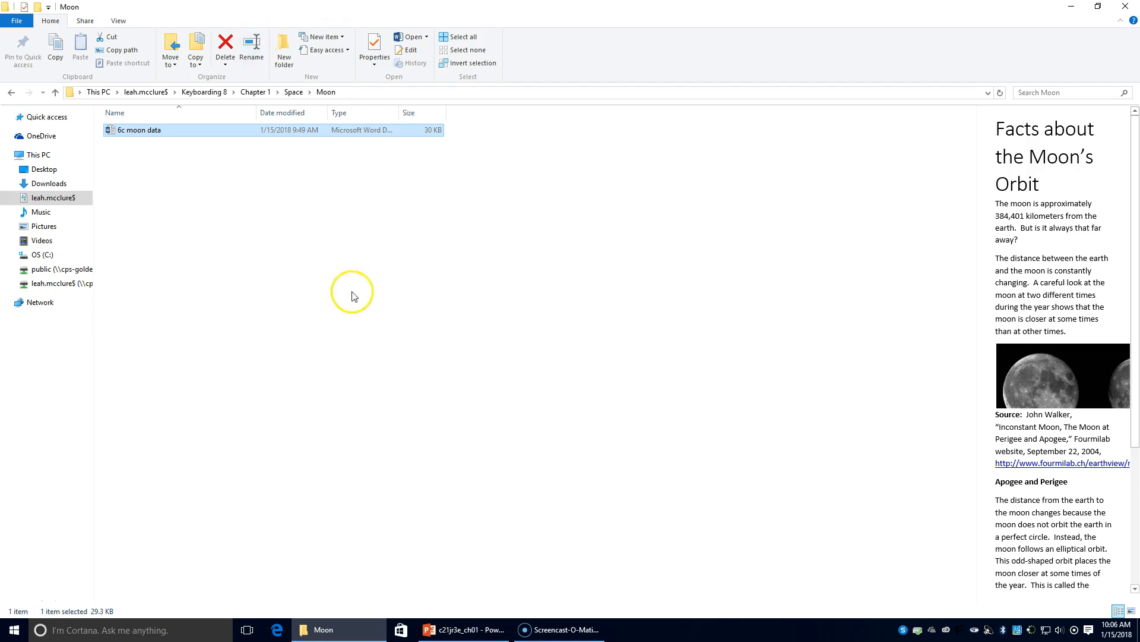
# Step: Copy the 6c moon data file from the Moon folder into the Chapter 1 folder
pyautogui.rightClick(136, 130)
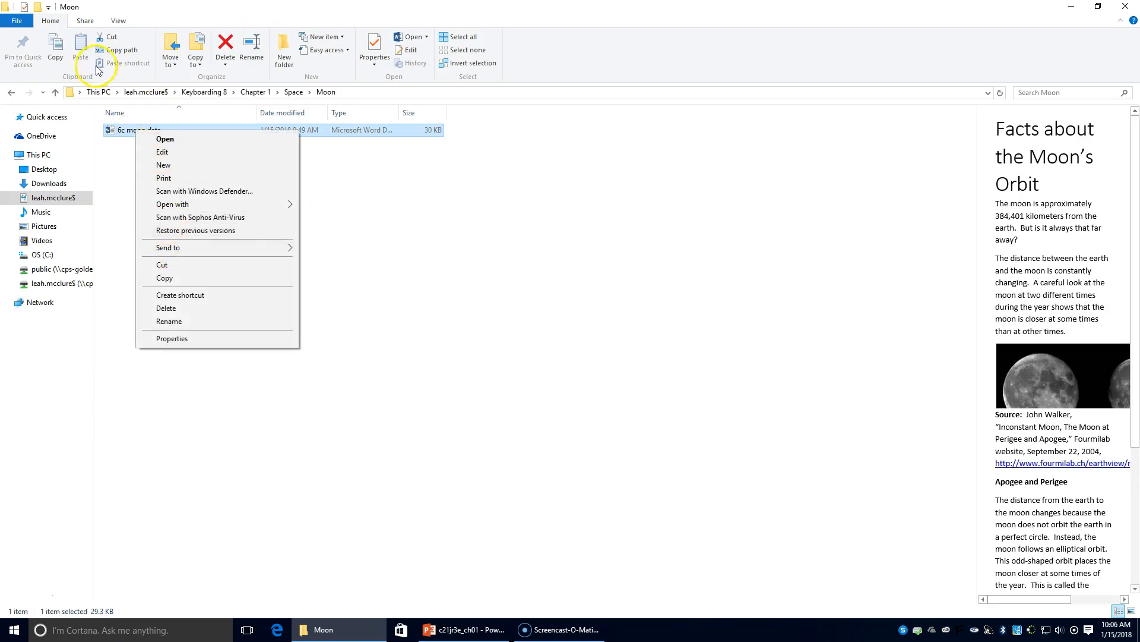
pyautogui.click(57, 42)
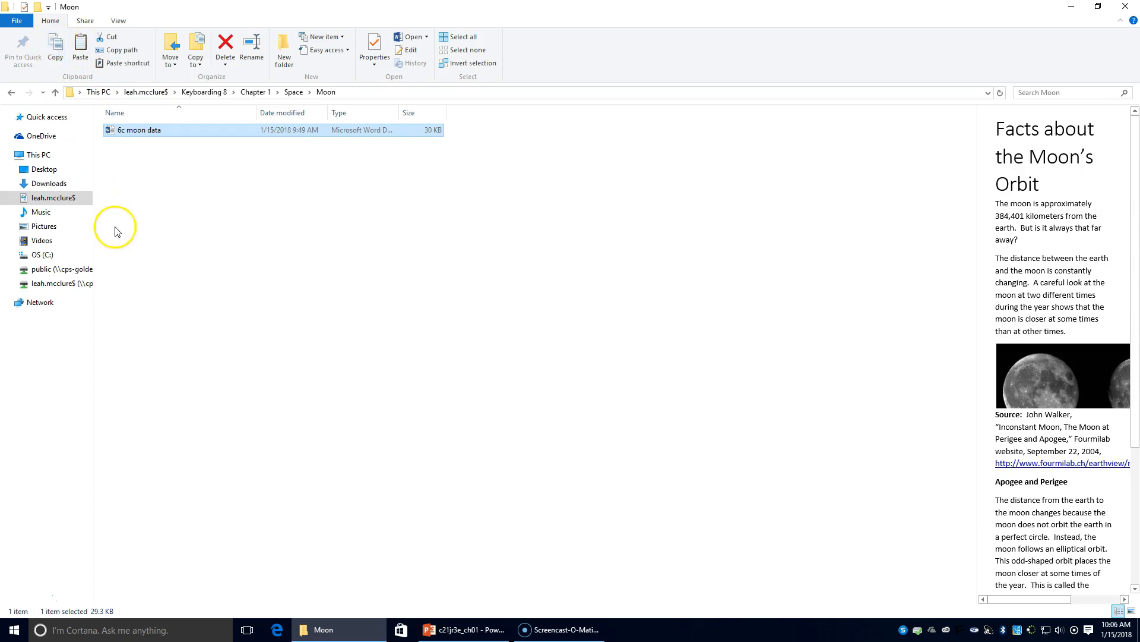
pyautogui.rightClick(141, 138)
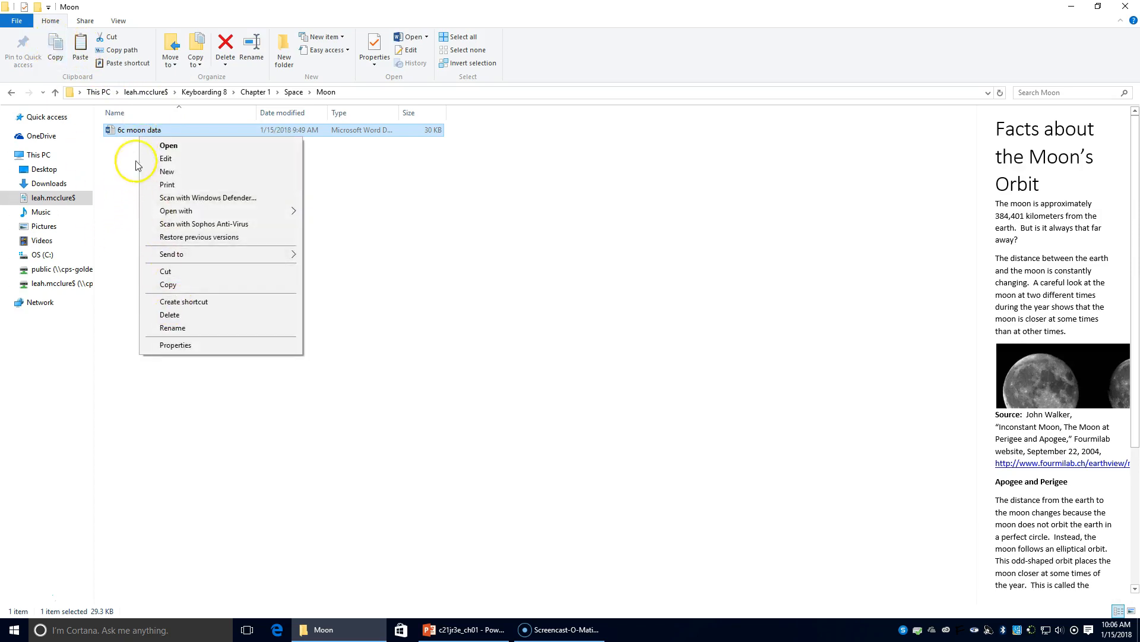
pyautogui.click(62, 46)
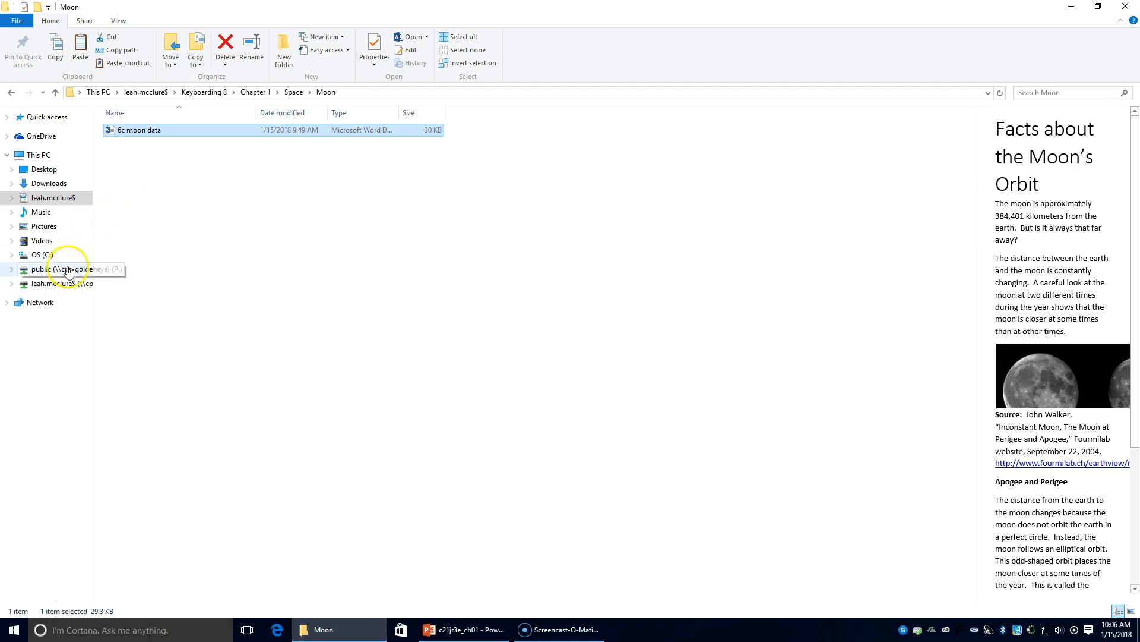
pyautogui.click(255, 92)
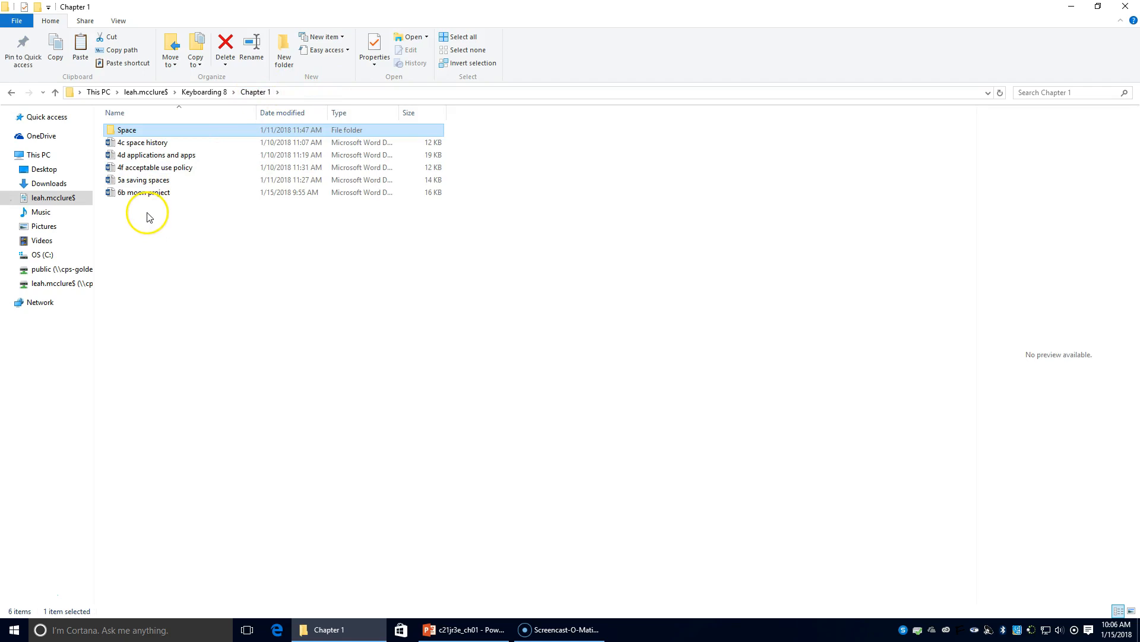
pyautogui.rightClick(146, 213)
pyautogui.click(186, 295)
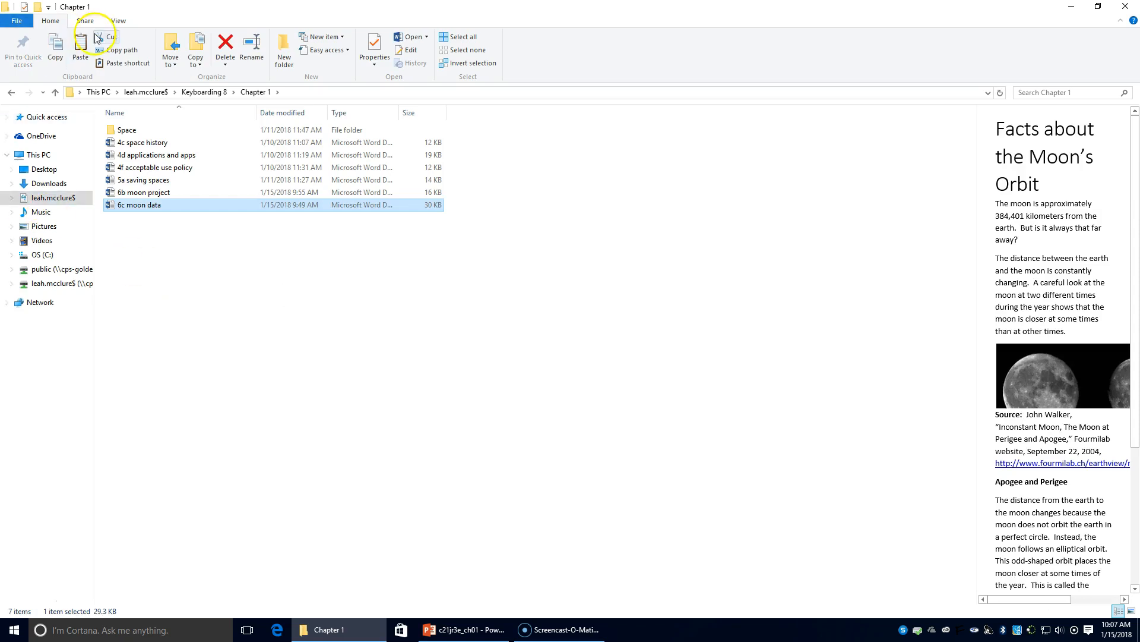
pyautogui.rightClick(133, 220)
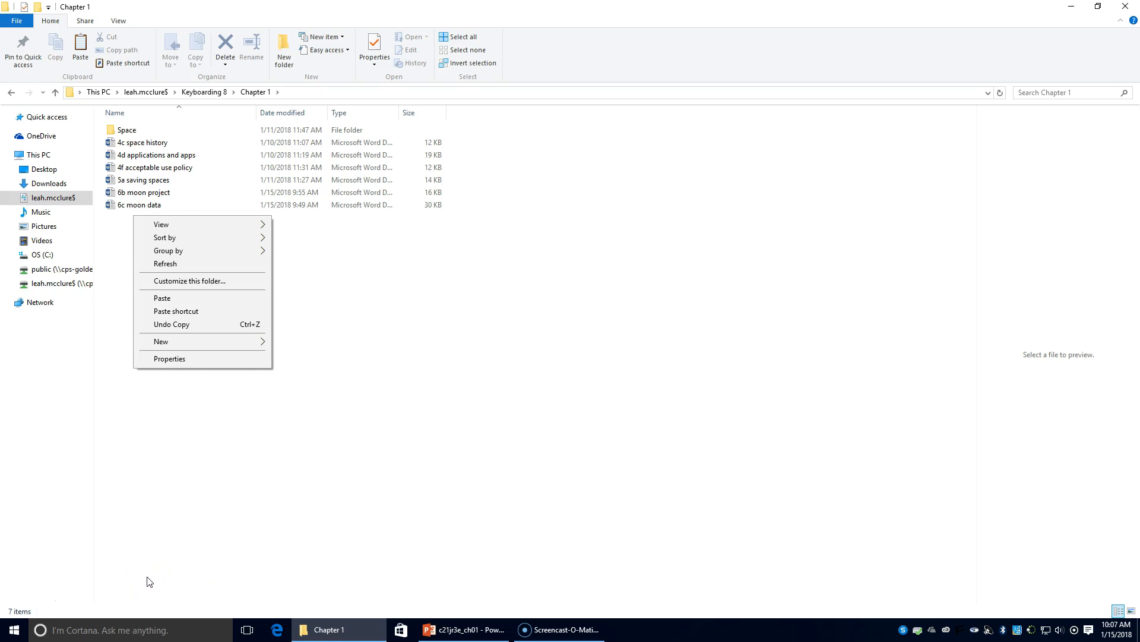
pyautogui.click(338, 399)
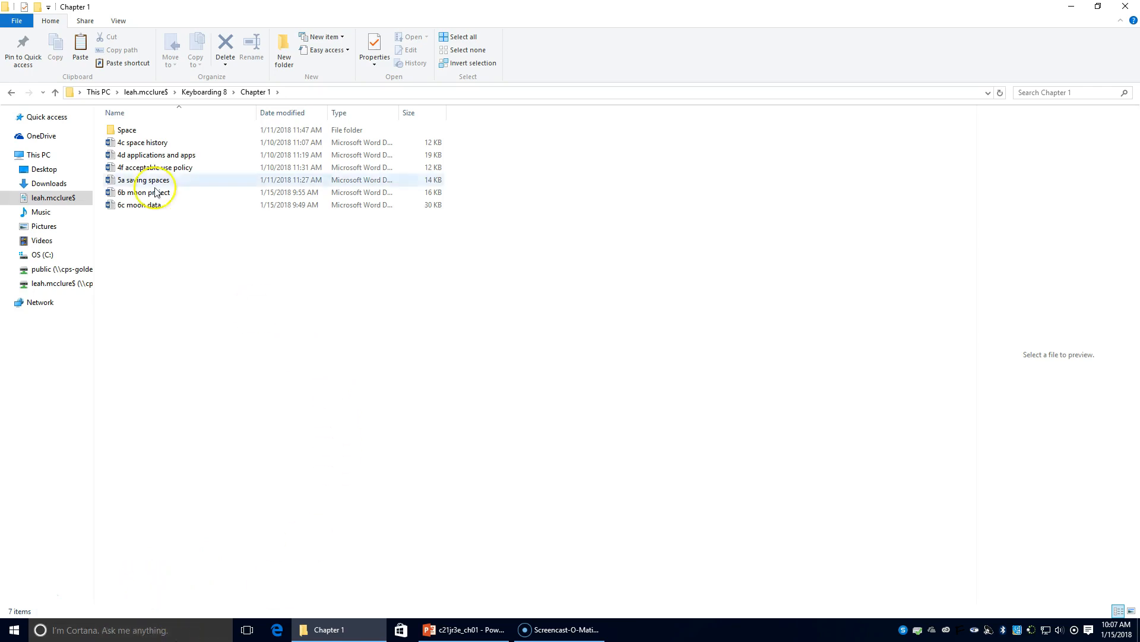
# Step: Return to the Moon folder inside Space and rename its 6c moon data file as 6c earth to the moon
pyautogui.doubleClick(134, 130)
pyautogui.doubleClick(138, 130)
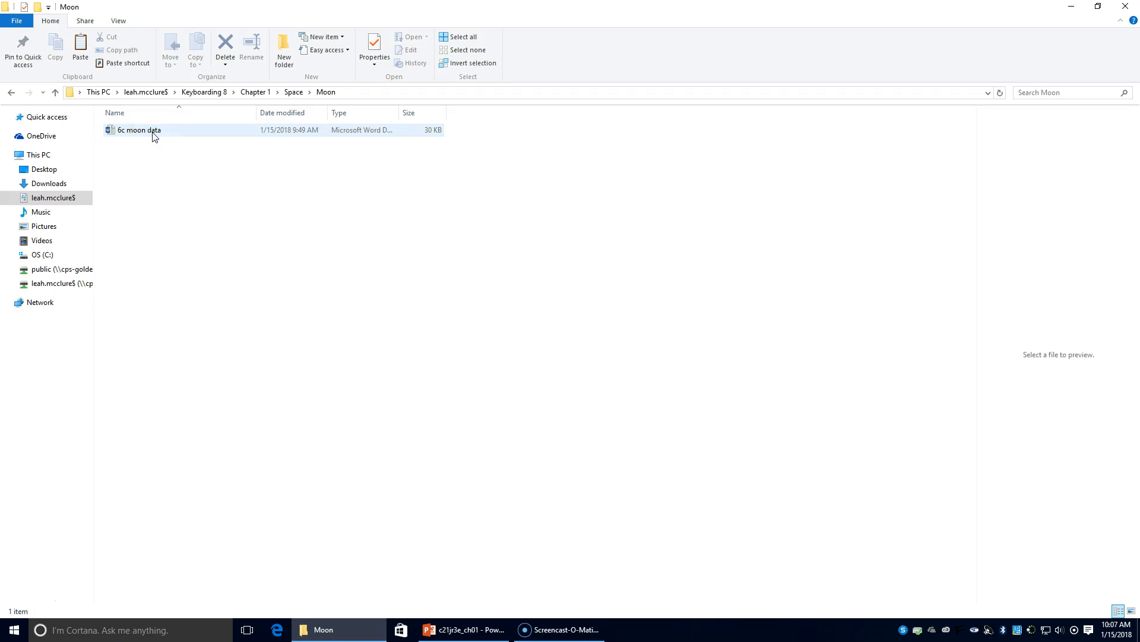
pyautogui.click(153, 137)
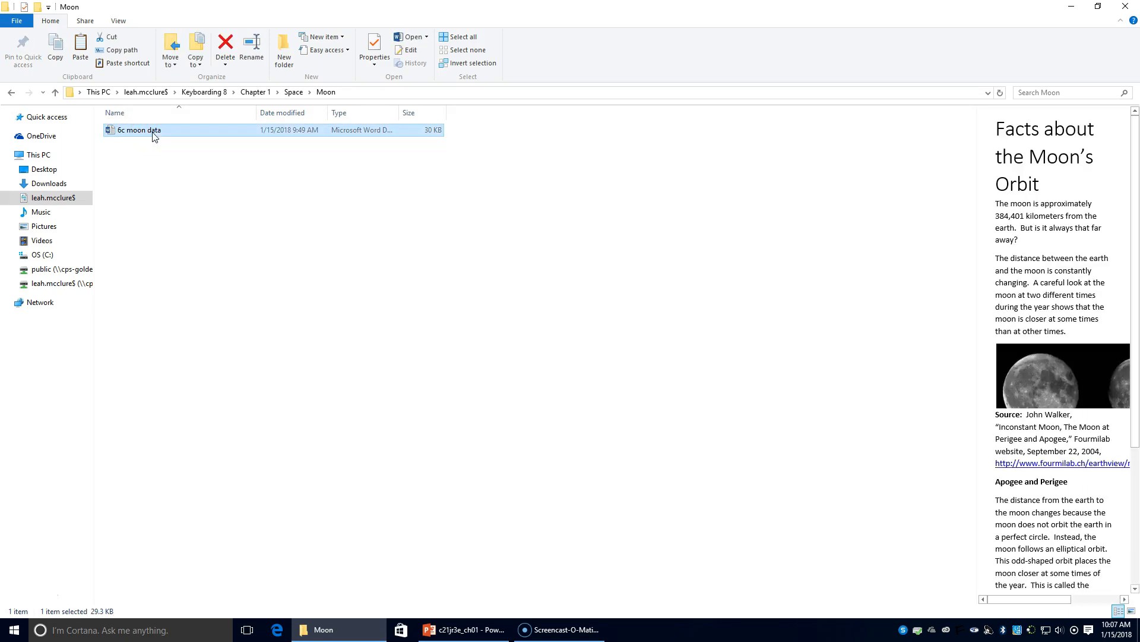
pyautogui.click(255, 56)
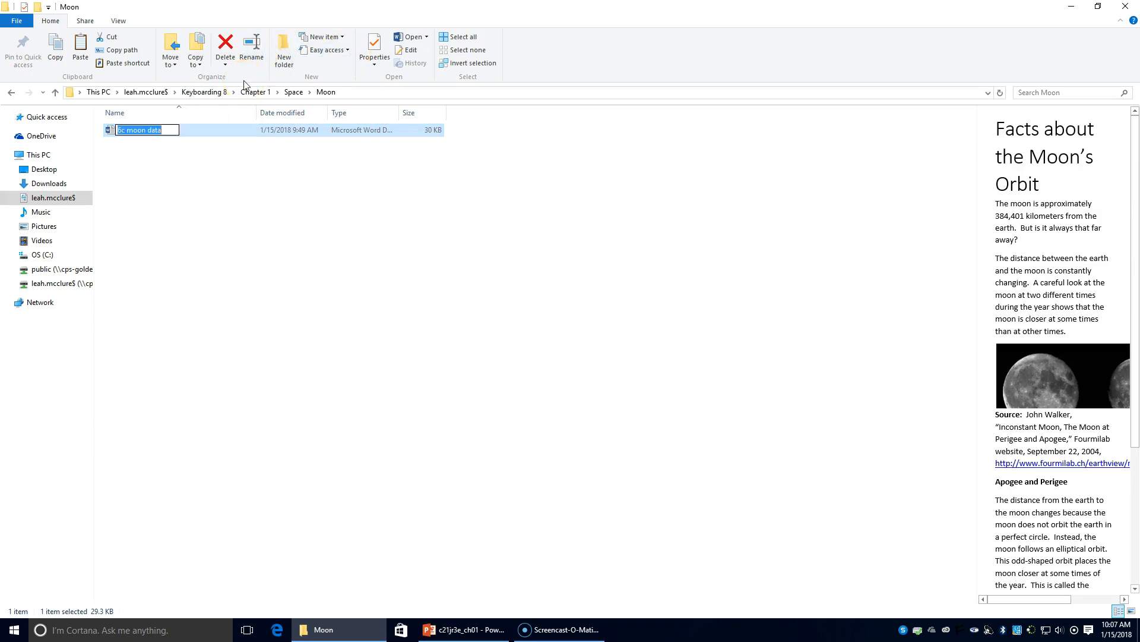
pyautogui.write('6c')
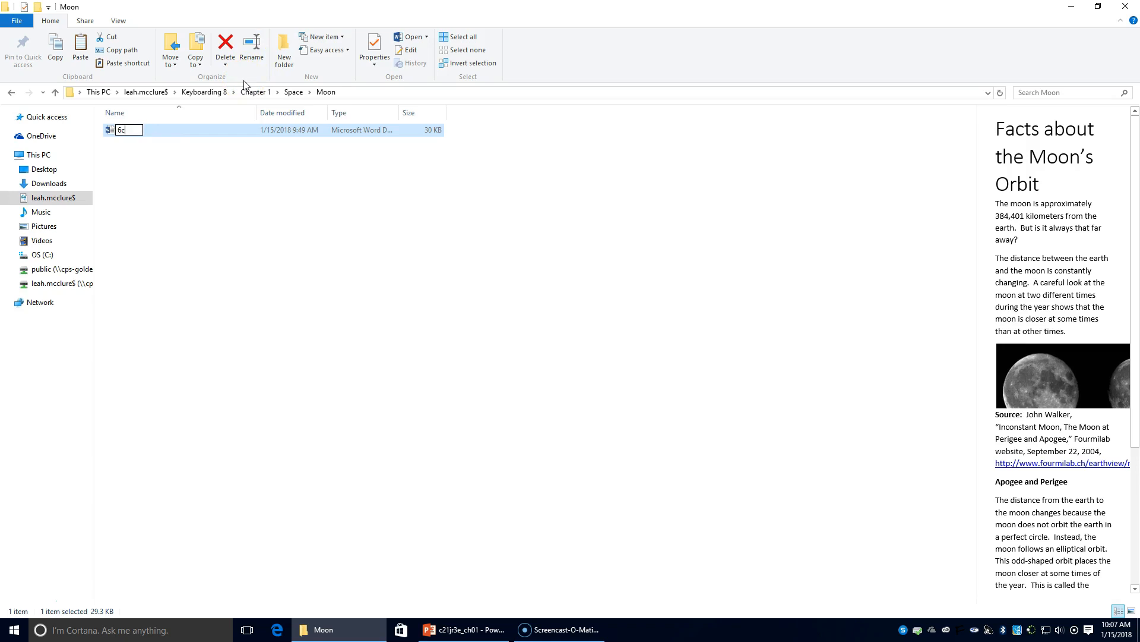
pyautogui.write(' earth to the moon')
pyautogui.press('Return')
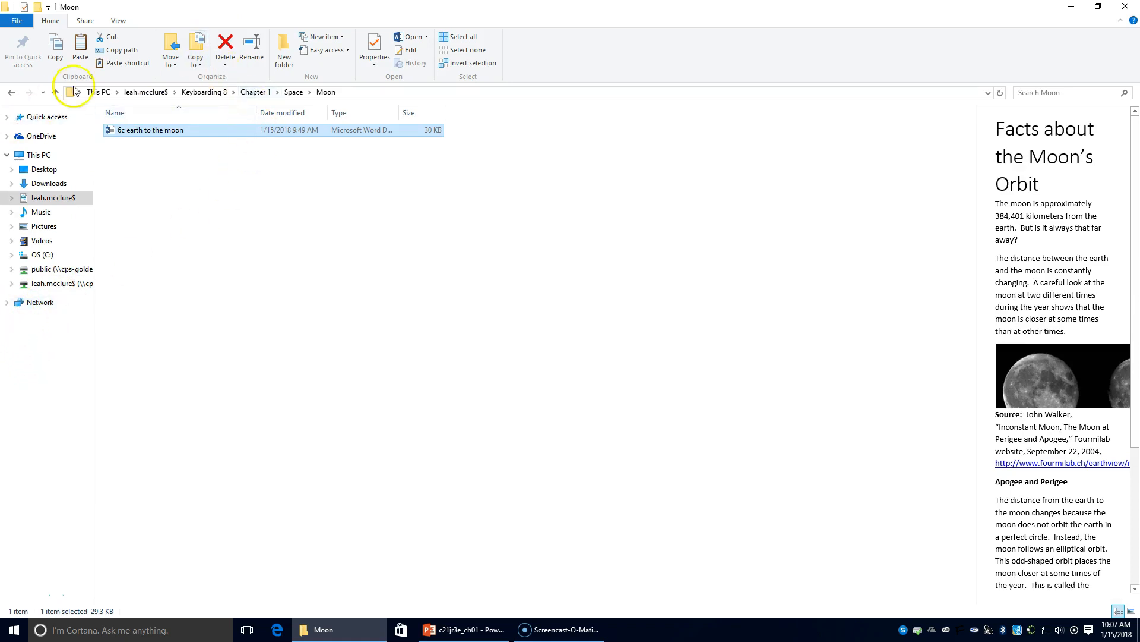
# Step: Move the 6c earth to the moon file from the Moon folder to the Chapter 1 folder
pyautogui.click(112, 41)
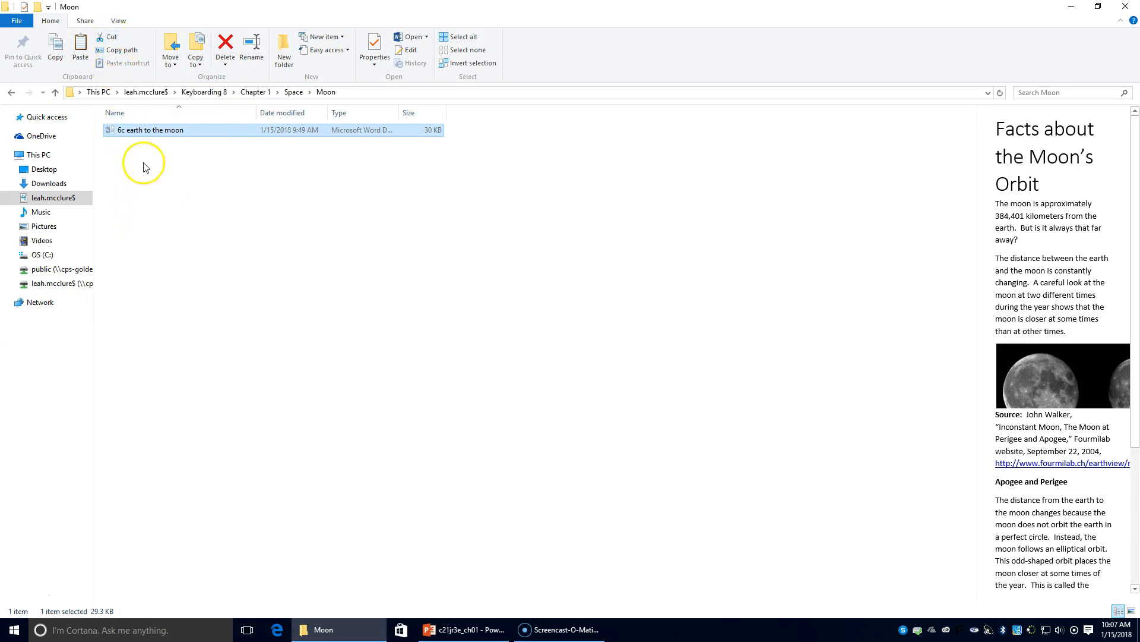
pyautogui.rightClick(123, 132)
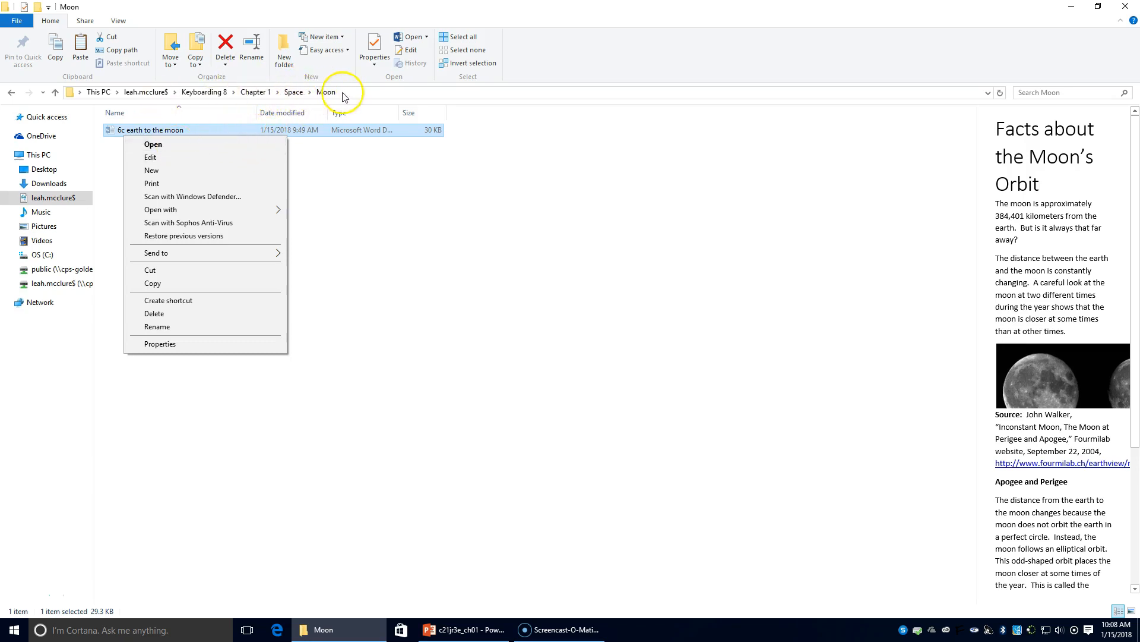
pyautogui.click(255, 93)
pyautogui.rightClick(138, 220)
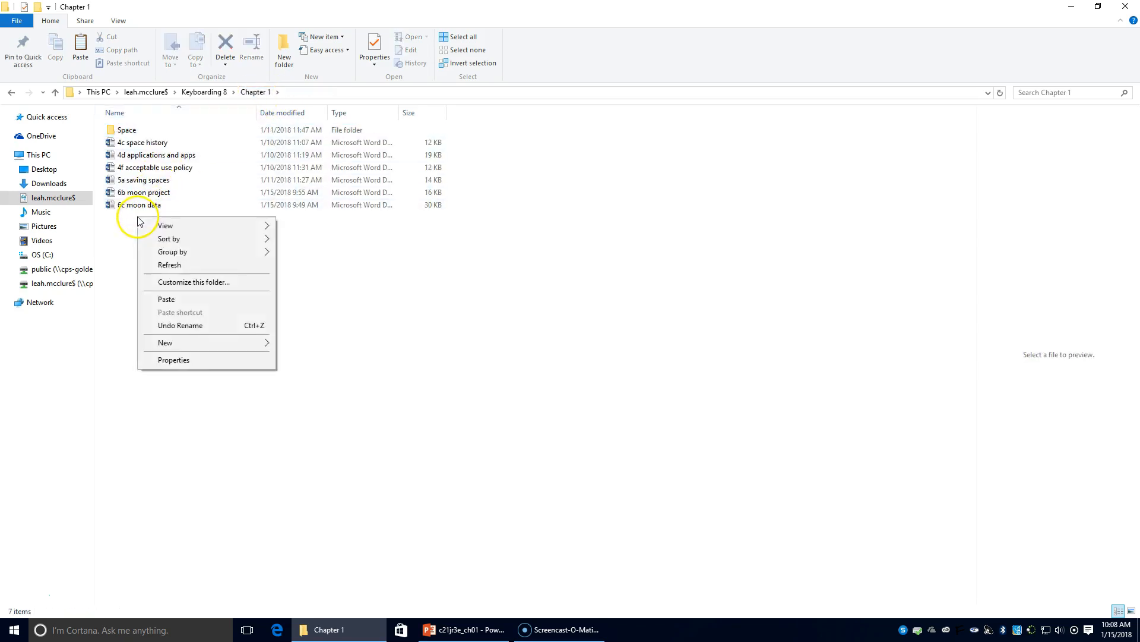
pyautogui.click(165, 299)
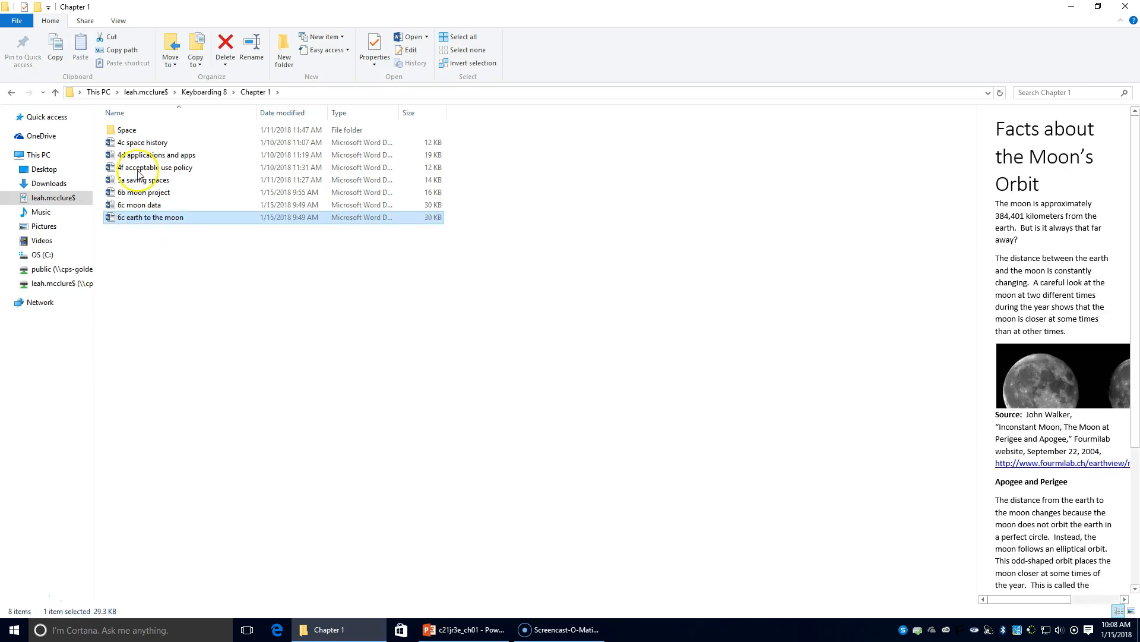
# Step: Reload the Chapter 1 folder to check its files, and switch back to the Manage Files slide in the c21jr3e_ch01 PowerPoint presentation
pyautogui.click(257, 92)
pyautogui.click(191, 272)
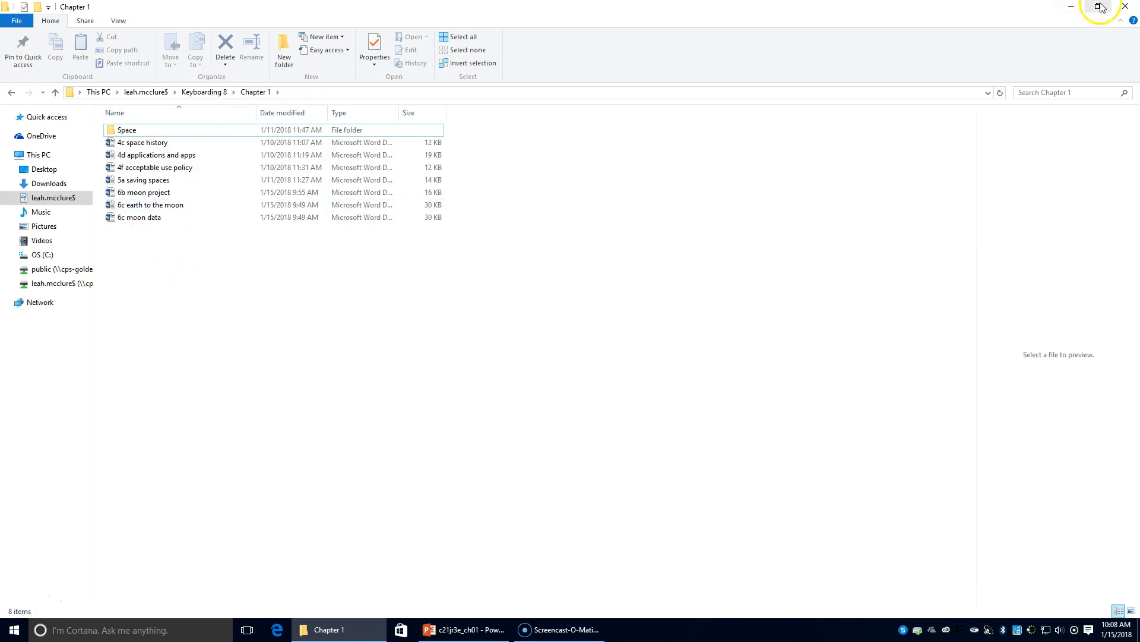
pyautogui.click(1073, 7)
pyautogui.click(1006, 308)
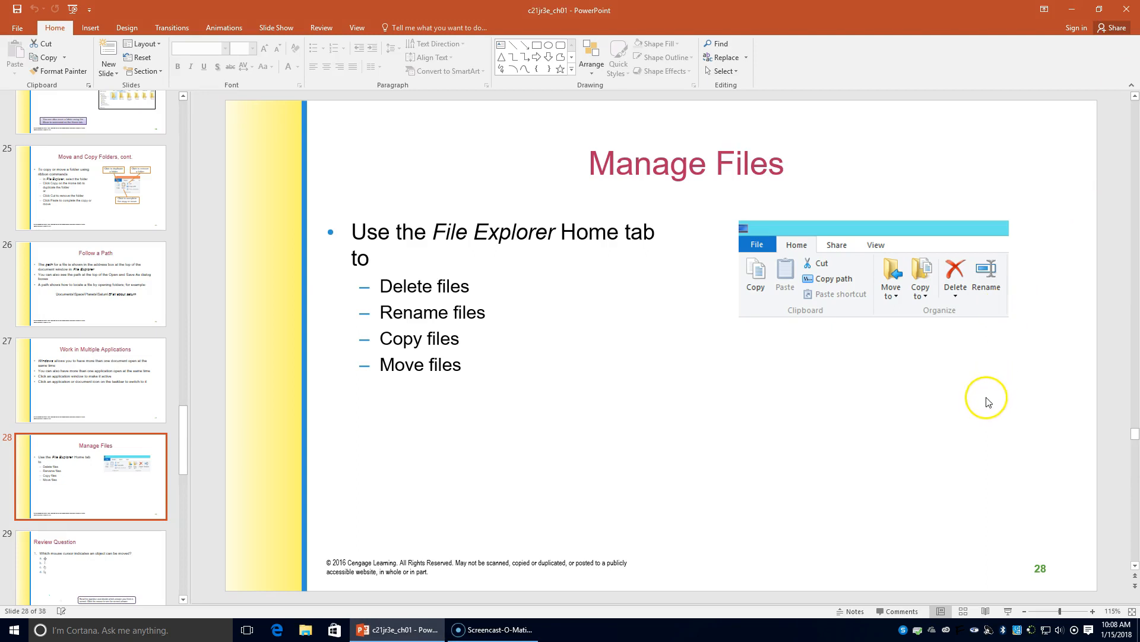